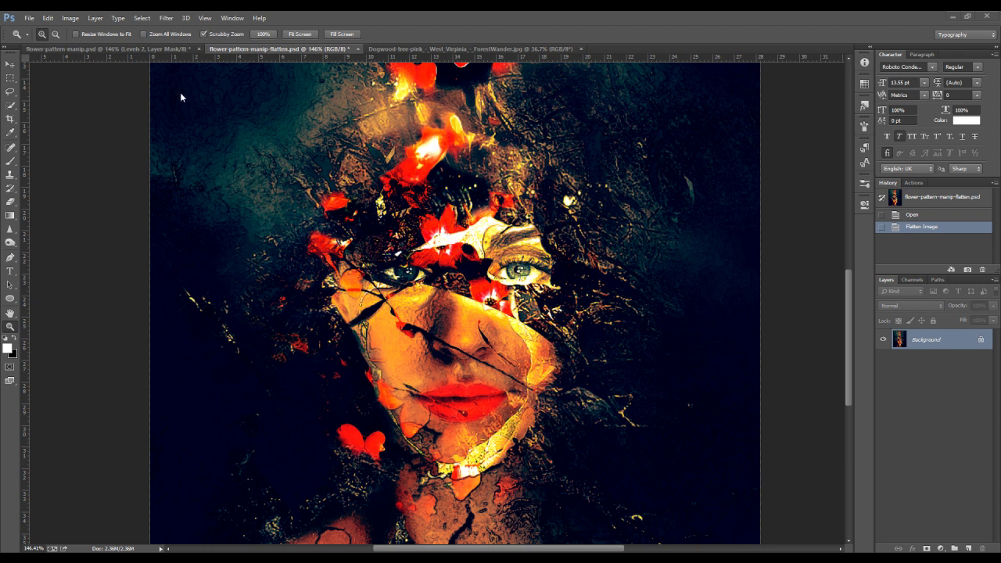
# - Switch to the flower-pattern-manip.psd document and examine the model's face and the surrounding bark texture
pyautogui.click(149, 49)
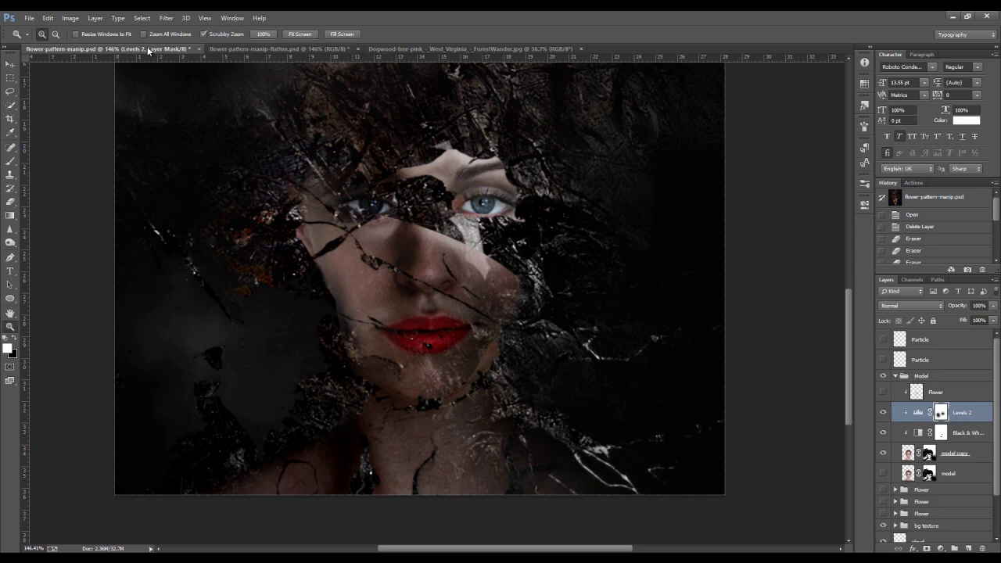
pyautogui.scroll(1, 556, 248)
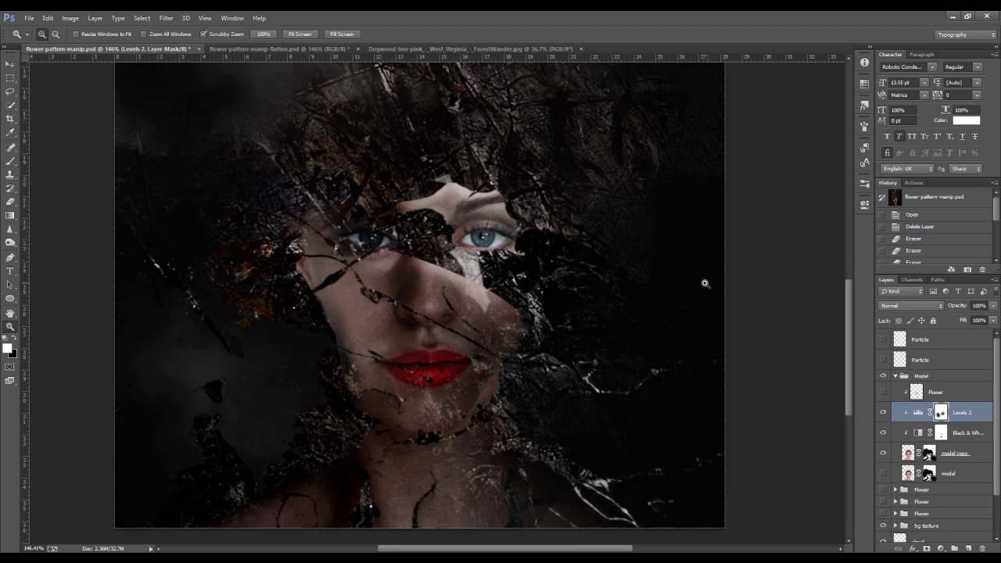
pyautogui.scroll(1, 577, 312)
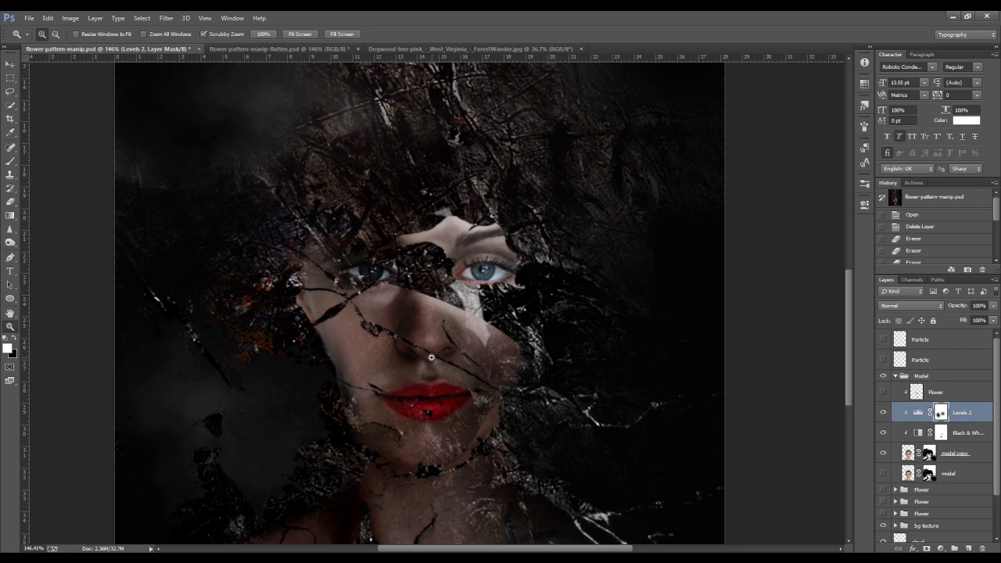
pyautogui.scroll(-1, 358, 375)
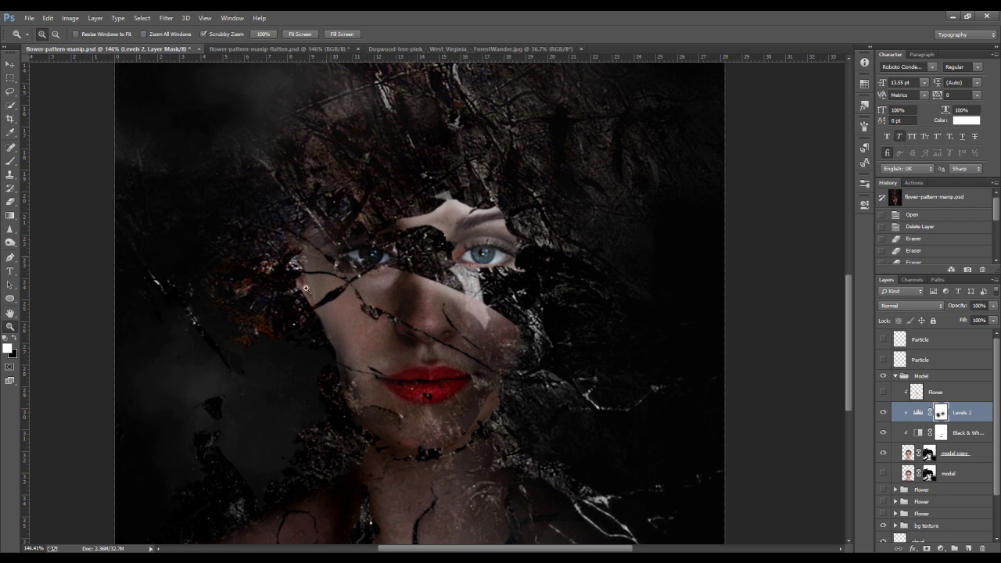
pyautogui.scroll(1, 424, 276)
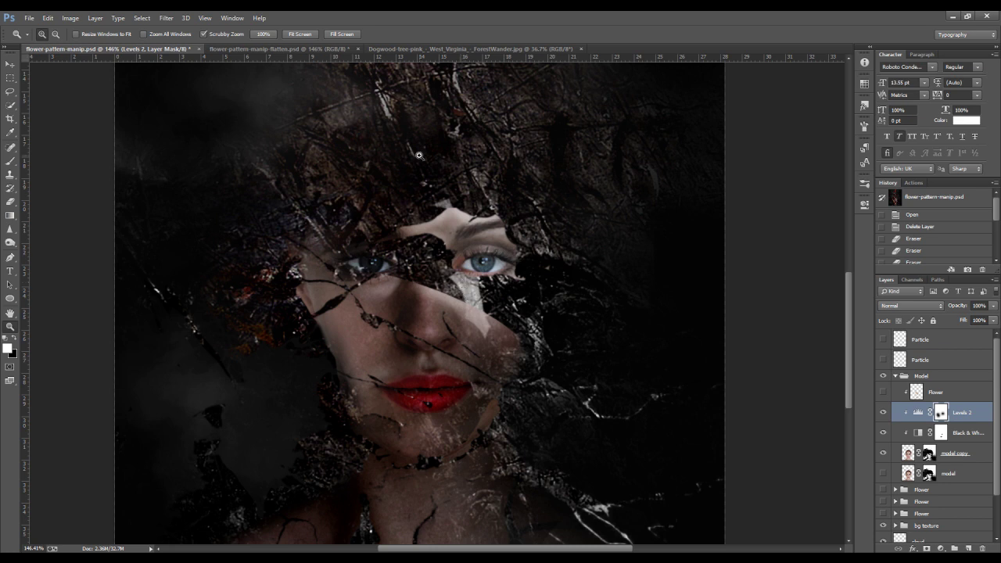
# - Paste the lassoed blossom area from the dogwood photo into flower-pattern-manip.psd, directly above the Levels 2 layer
pyautogui.click(382, 48)
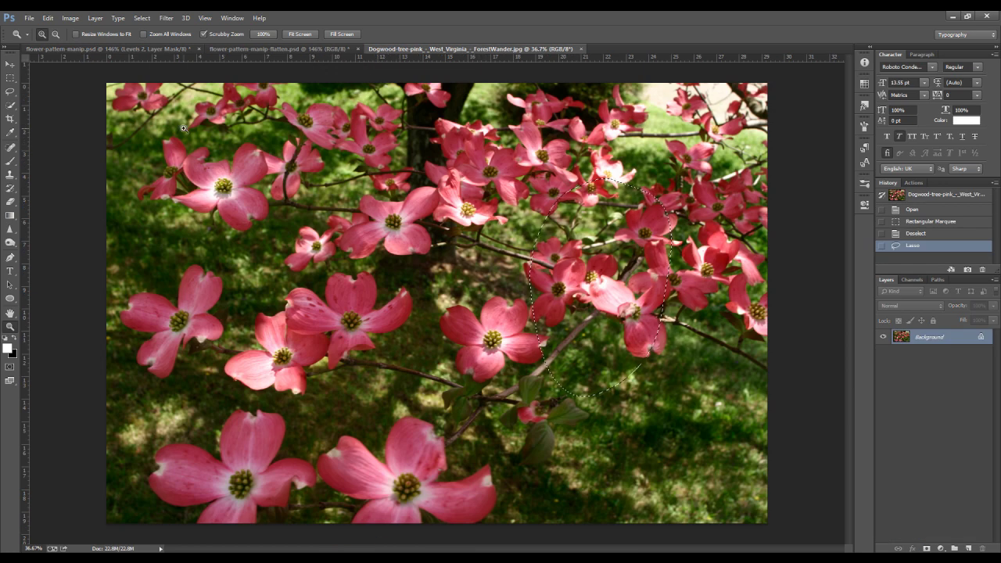
pyautogui.click(10, 92)
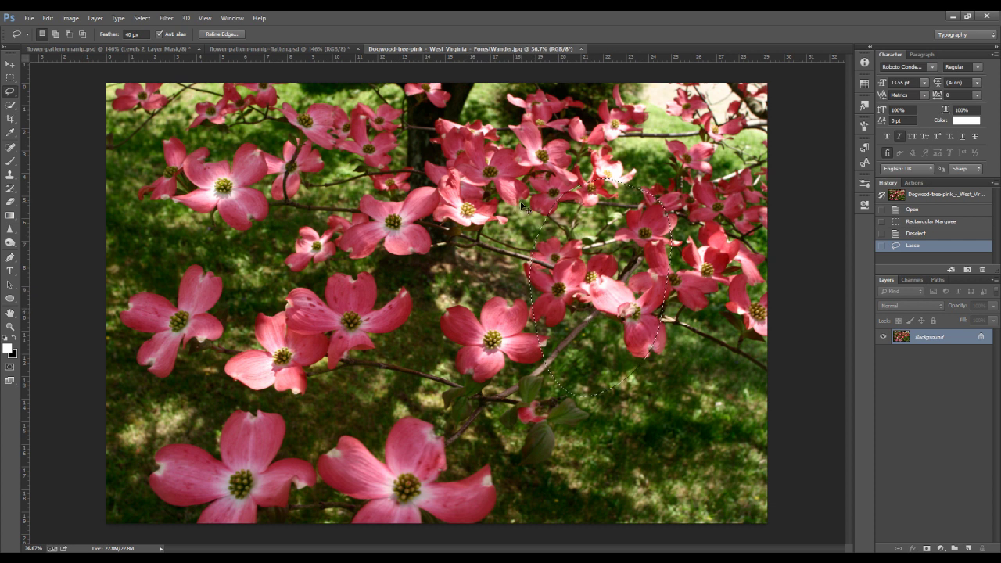
pyautogui.click(162, 50)
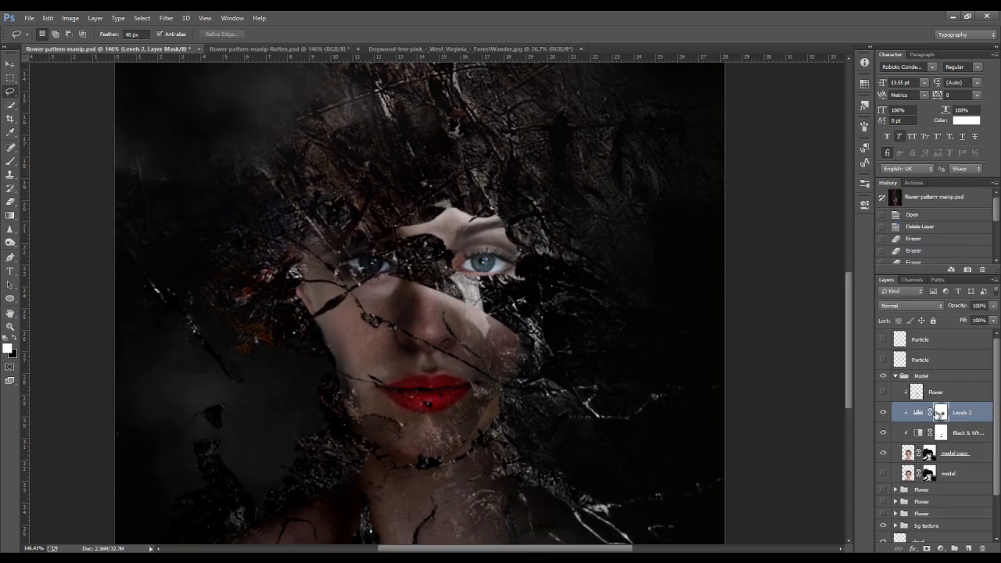
pyautogui.hotkey('ctrl', 'v')
pyautogui.scroll(-1, 433, 314)
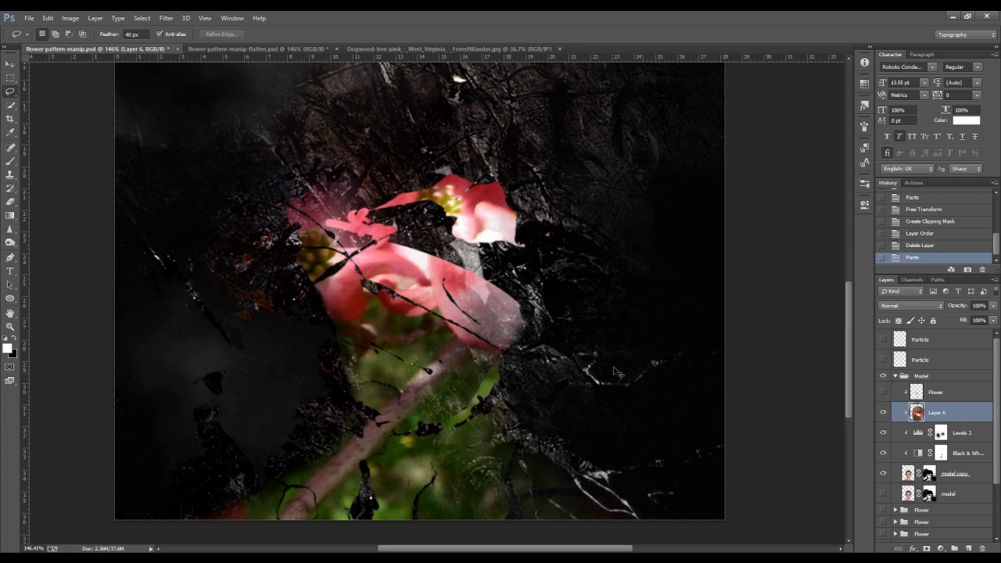
# - Free-transform the pasted blossom layer, scaling it proportionally to about 38% so it covers the model's face
pyautogui.hotkey('ctrl', 't')
pyautogui.scroll(-7, 538, 330)
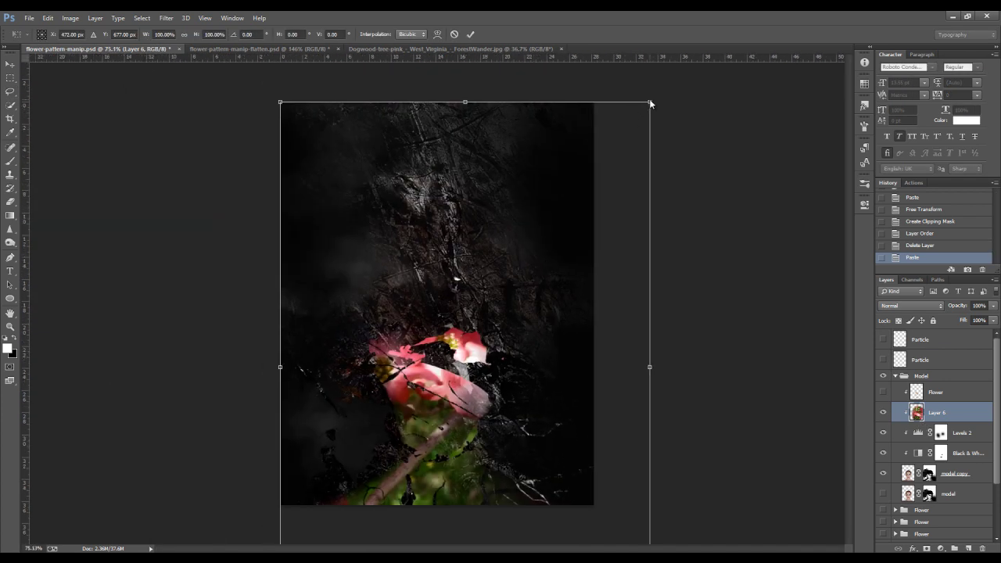
pyautogui.moveTo(650, 103); pyautogui.dragTo(504, 310)
pyautogui.moveTo(461, 375); pyautogui.dragTo(506, 308)
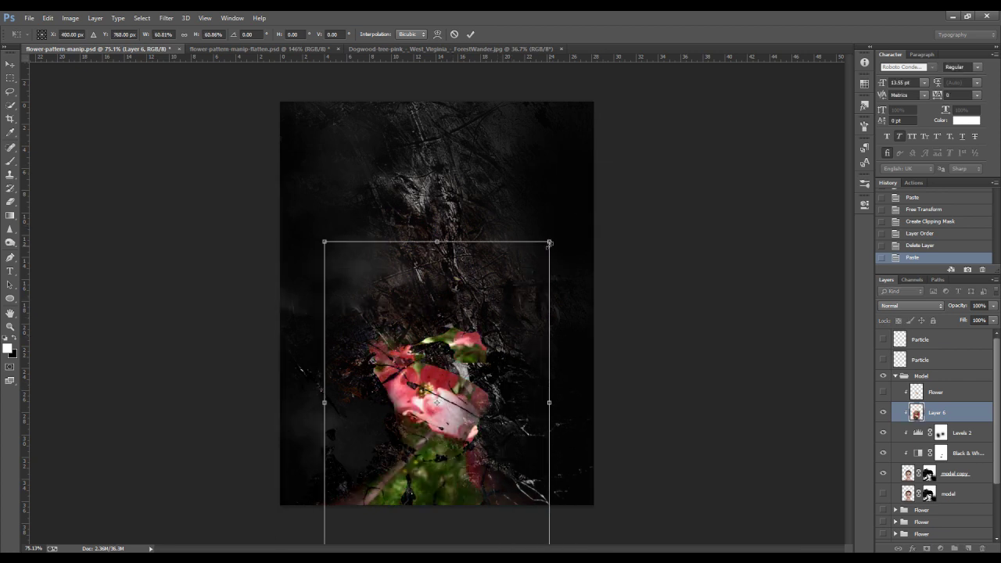
pyautogui.moveTo(531, 271); pyautogui.dragTo(466, 370)
pyautogui.moveTo(431, 412); pyautogui.dragTo(473, 335)
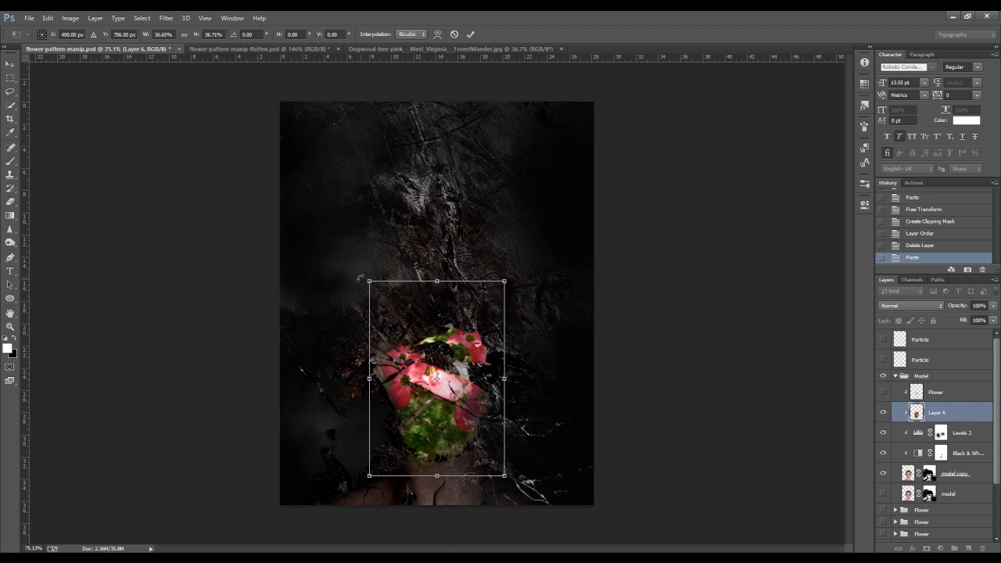
pyautogui.moveTo(366, 277); pyautogui.dragTo(357, 269)
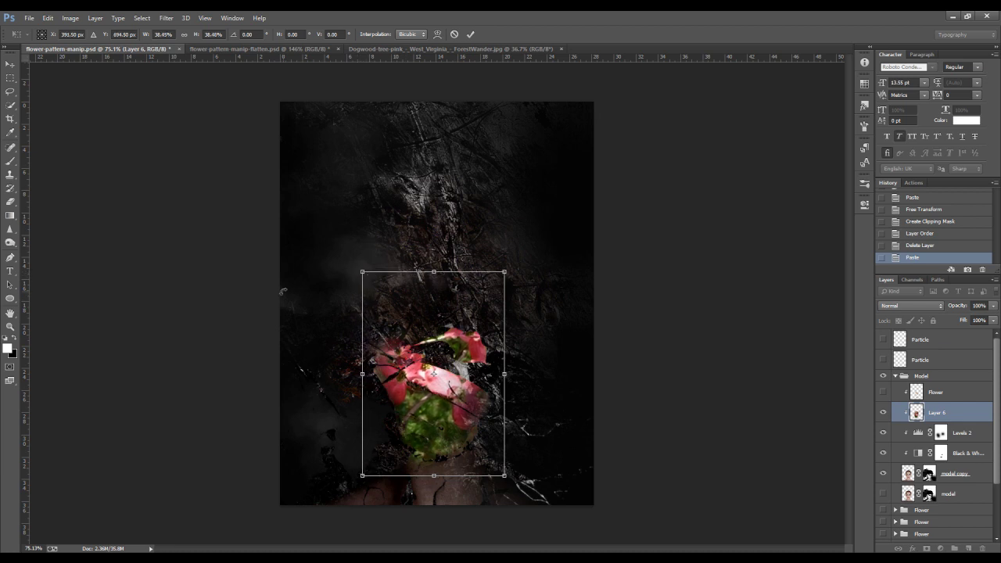
pyautogui.press('Return')
pyautogui.doubleClick(12, 327)
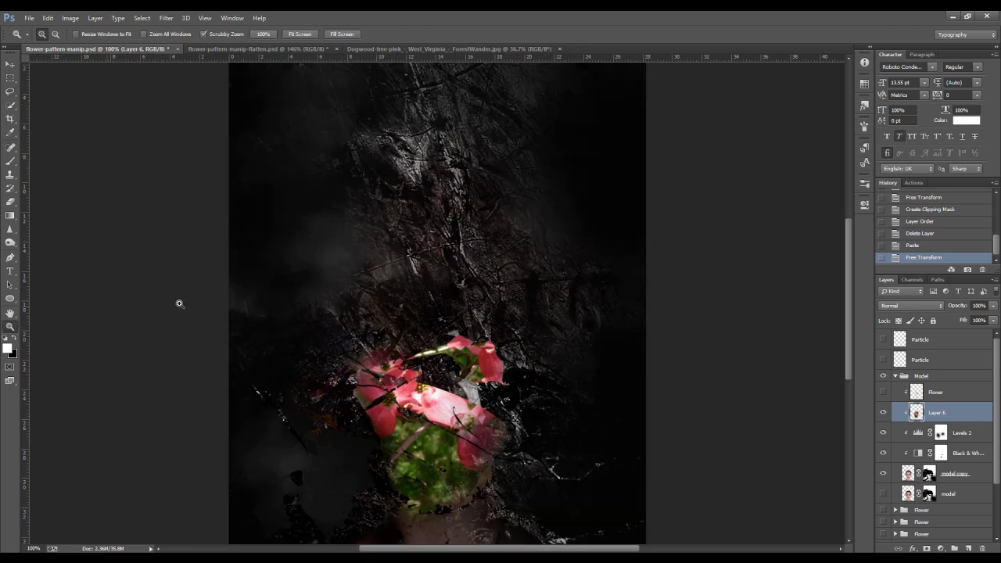
pyautogui.scroll(-3, 497, 338)
pyautogui.scroll(1, 499, 340)
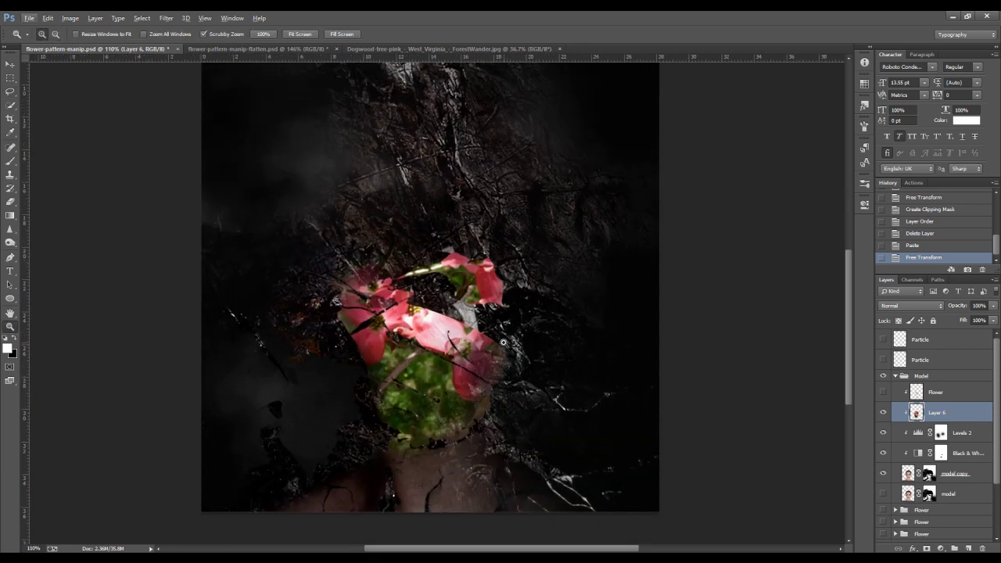
pyautogui.rightClick(955, 410)
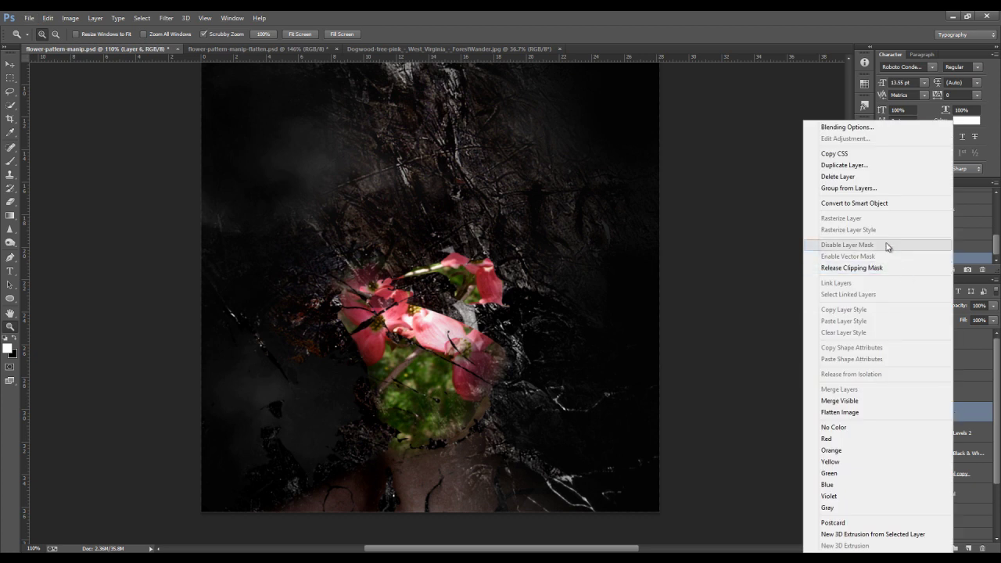
pyautogui.click(966, 415)
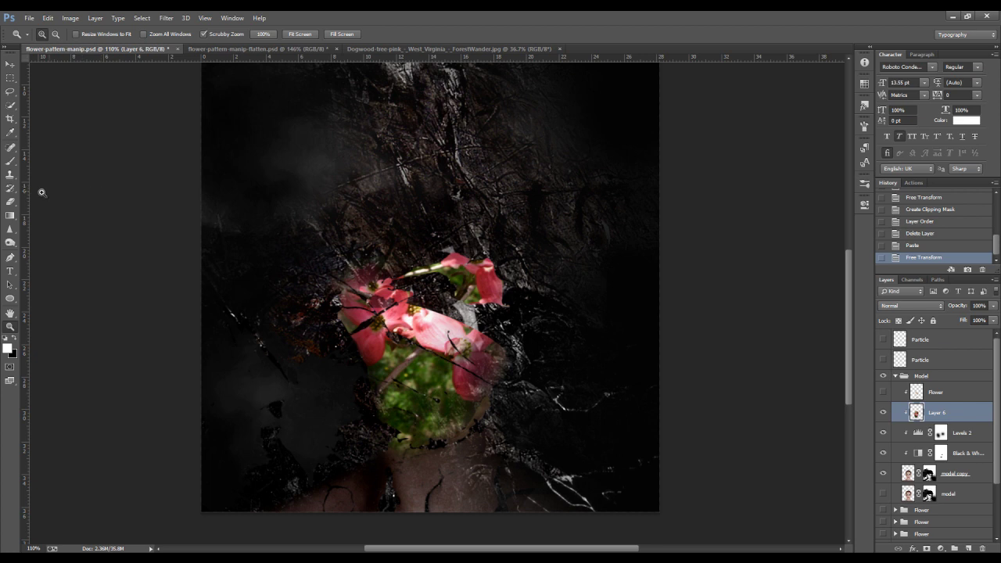
# - Choose the Eraser with the hard round 25 px brush and undo a trial stroke across the mouth area
pyautogui.click(13, 205)
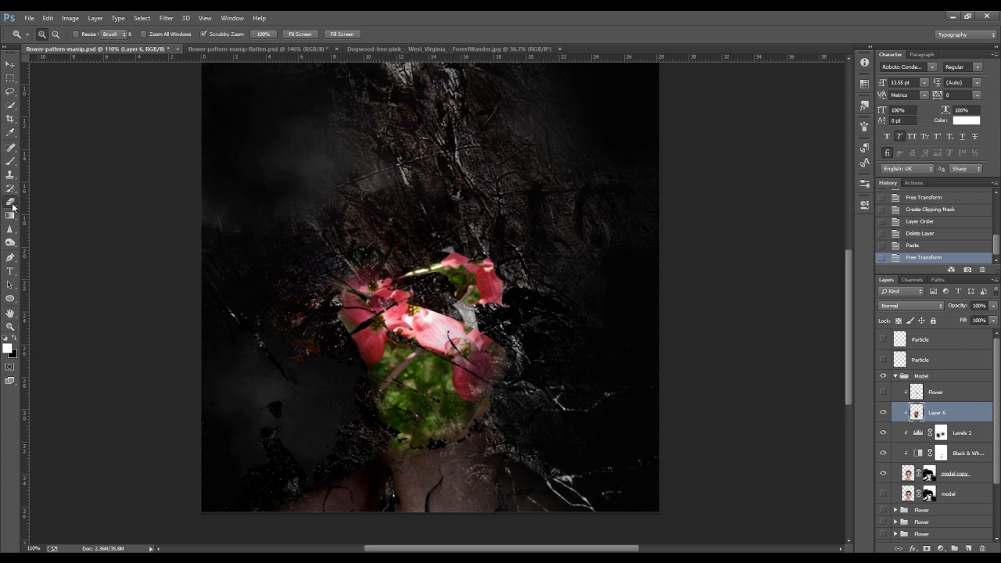
pyautogui.click(12, 206)
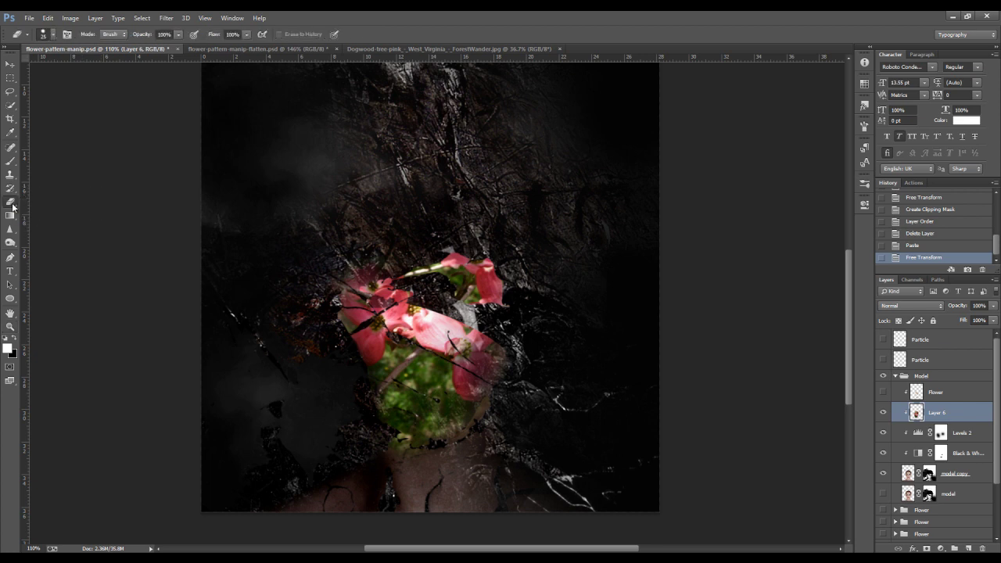
pyautogui.click(49, 35)
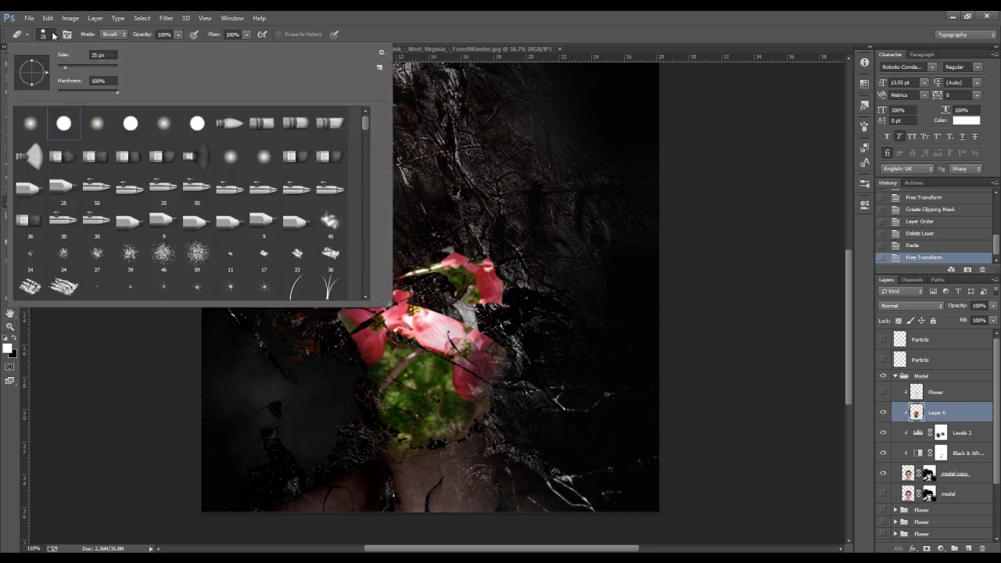
pyautogui.doubleClick(63, 125)
pyautogui.scroll(4, 396, 304)
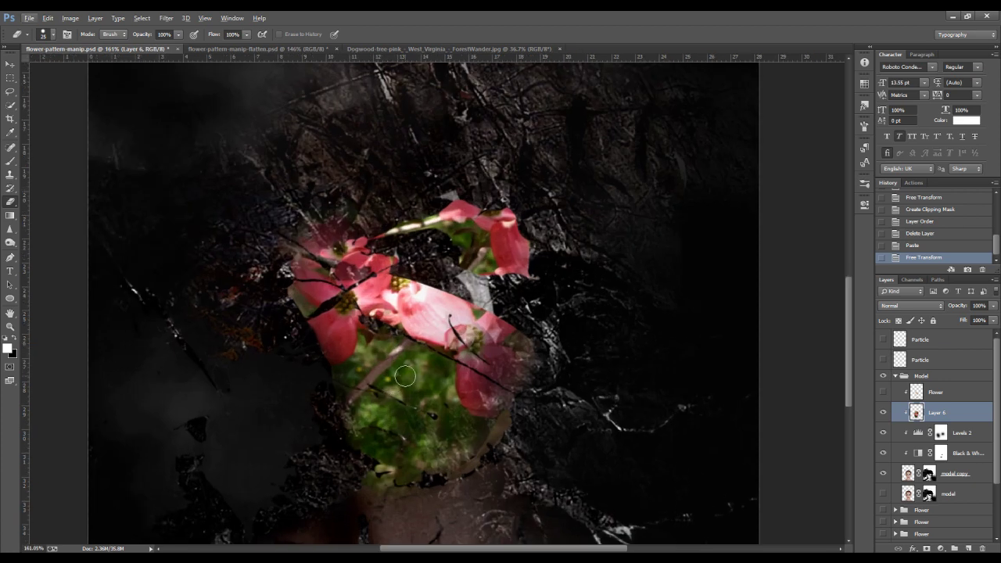
pyautogui.moveTo(405, 376); pyautogui.dragTo(465, 478)
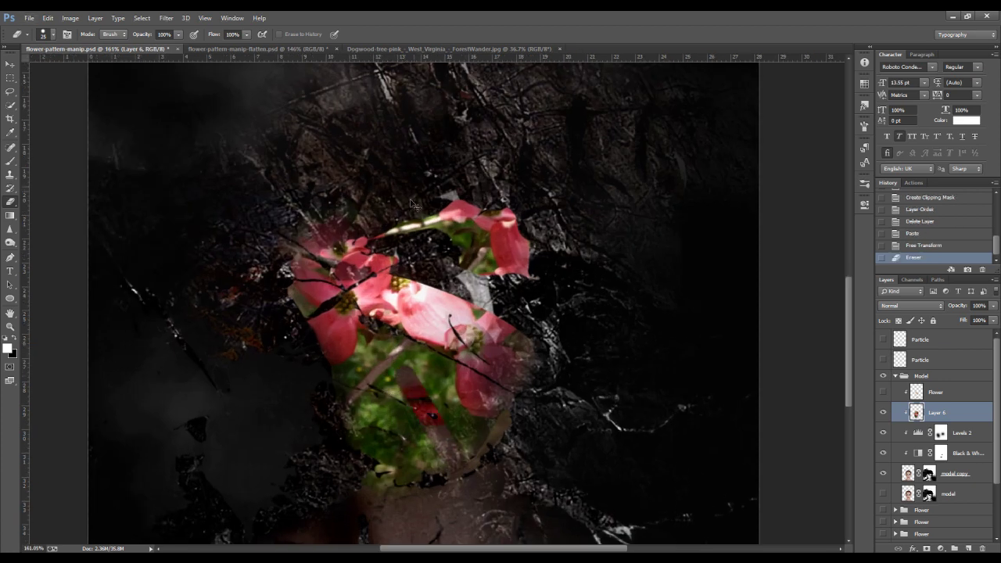
pyautogui.hotkey('ctrl', 'z')
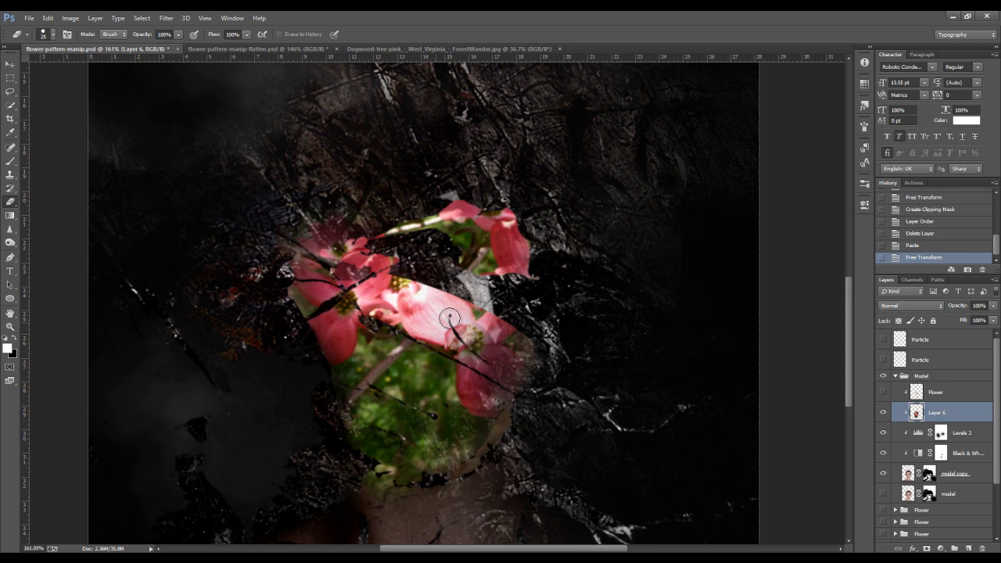
# - Erase the blossom layer over the eye and eyelid on the image's right side, leaving petals along the outer edges
pyautogui.press('x')
pyautogui.click(468, 234)
pyautogui.moveTo(474, 258)
pyautogui.mouseDown()
pyautogui.moveTo(460, 232)
pyautogui.moveTo(476, 251)
pyautogui.moveTo(467, 253)
pyautogui.moveTo(480, 214)
pyautogui.moveTo(472, 222)
pyautogui.moveTo(477, 202)
pyautogui.moveTo(462, 195)
pyautogui.moveTo(513, 204)
pyautogui.moveTo(477, 229)
pyautogui.moveTo(490, 230)
pyautogui.moveTo(465, 198)
pyautogui.moveTo(434, 232)
pyautogui.mouseUp()
pyautogui.click(471, 246)
pyautogui.click(481, 248)
pyautogui.click(500, 247)
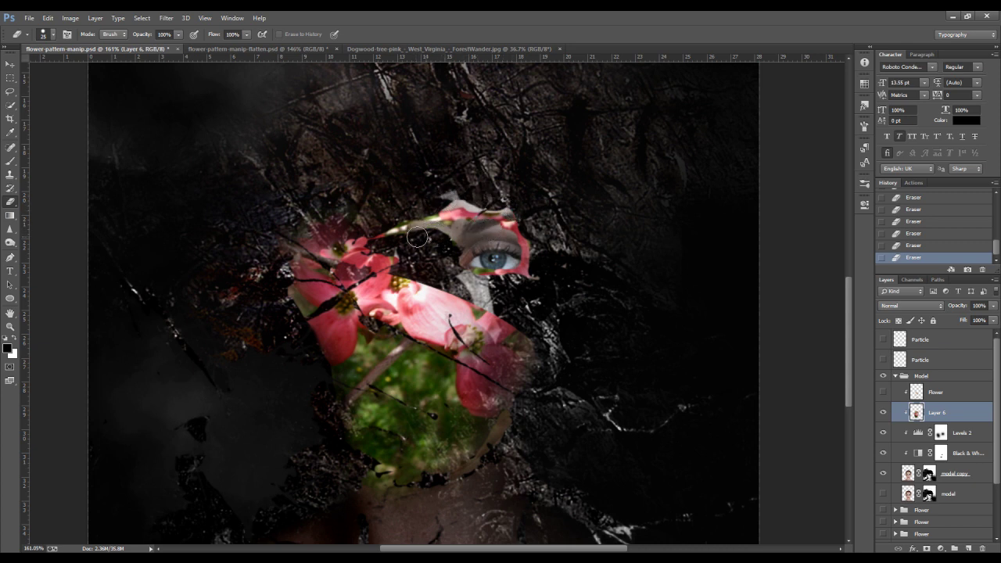
# - Erase the blossoms over the other eye, nose, cheeks, lips and chin, keeping only thin petal traces along the cracked face edges
pyautogui.moveTo(368, 272)
pyautogui.mouseDown()
pyautogui.moveTo(322, 290)
pyautogui.moveTo(336, 294)
pyautogui.moveTo(320, 275)
pyautogui.moveTo(346, 259)
pyautogui.moveTo(368, 267)
pyautogui.moveTo(368, 283)
pyautogui.moveTo(384, 266)
pyautogui.moveTo(351, 257)
pyautogui.moveTo(322, 267)
pyautogui.moveTo(320, 298)
pyautogui.moveTo(418, 294)
pyautogui.moveTo(389, 290)
pyautogui.moveTo(419, 304)
pyautogui.moveTo(424, 271)
pyautogui.moveTo(438, 279)
pyautogui.moveTo(424, 270)
pyautogui.moveTo(380, 279)
pyautogui.moveTo(419, 350)
pyautogui.moveTo(417, 334)
pyautogui.moveTo(438, 317)
pyautogui.moveTo(441, 358)
pyautogui.moveTo(398, 330)
pyautogui.moveTo(414, 351)
pyautogui.moveTo(441, 314)
pyautogui.moveTo(460, 357)
pyautogui.moveTo(431, 384)
pyautogui.moveTo(422, 357)
pyautogui.moveTo(392, 344)
pyautogui.moveTo(426, 382)
pyautogui.moveTo(406, 389)
pyautogui.moveTo(413, 403)
pyautogui.moveTo(463, 388)
pyautogui.moveTo(461, 404)
pyautogui.moveTo(444, 422)
pyautogui.moveTo(388, 403)
pyautogui.moveTo(403, 425)
pyautogui.moveTo(424, 426)
pyautogui.moveTo(344, 346)
pyautogui.moveTo(346, 362)
pyautogui.moveTo(336, 321)
pyautogui.moveTo(356, 391)
pyautogui.moveTo(338, 350)
pyautogui.mouseUp()
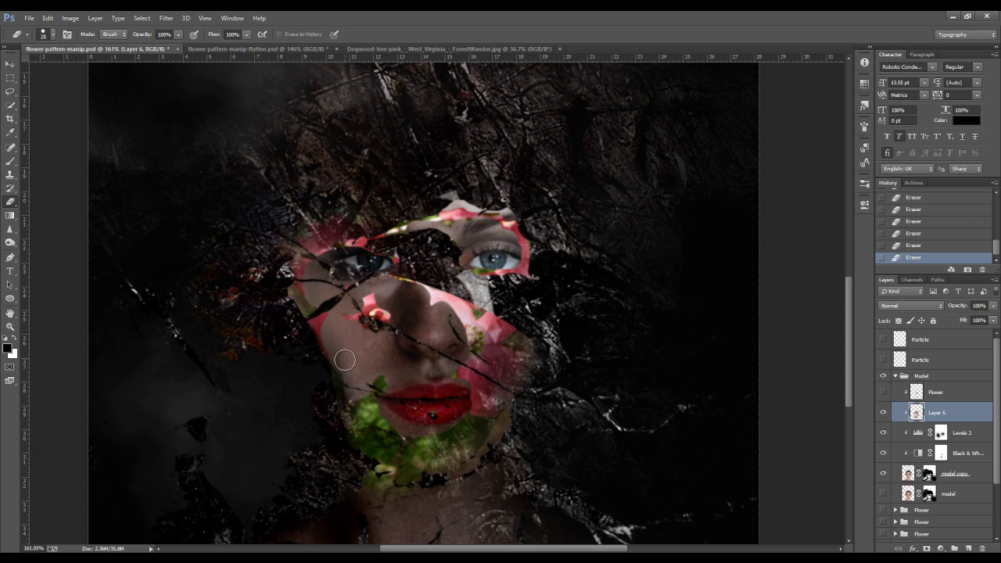
pyautogui.moveTo(353, 381)
pyautogui.mouseDown()
pyautogui.moveTo(356, 395)
pyautogui.moveTo(380, 387)
pyautogui.moveTo(368, 421)
pyautogui.mouseUp()
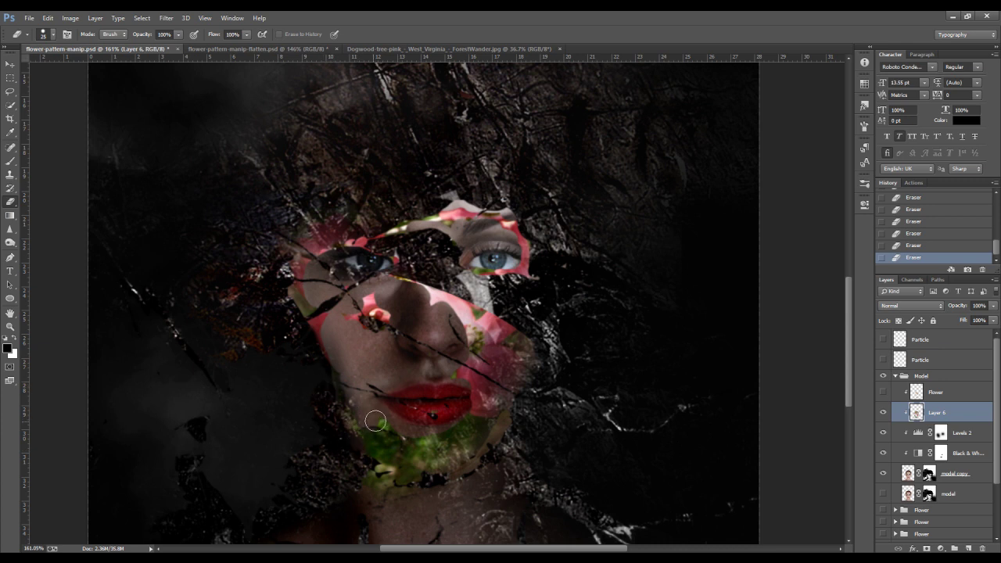
pyautogui.moveTo(381, 422)
pyautogui.mouseDown()
pyautogui.moveTo(410, 450)
pyautogui.moveTo(475, 428)
pyautogui.moveTo(378, 477)
pyautogui.mouseUp()
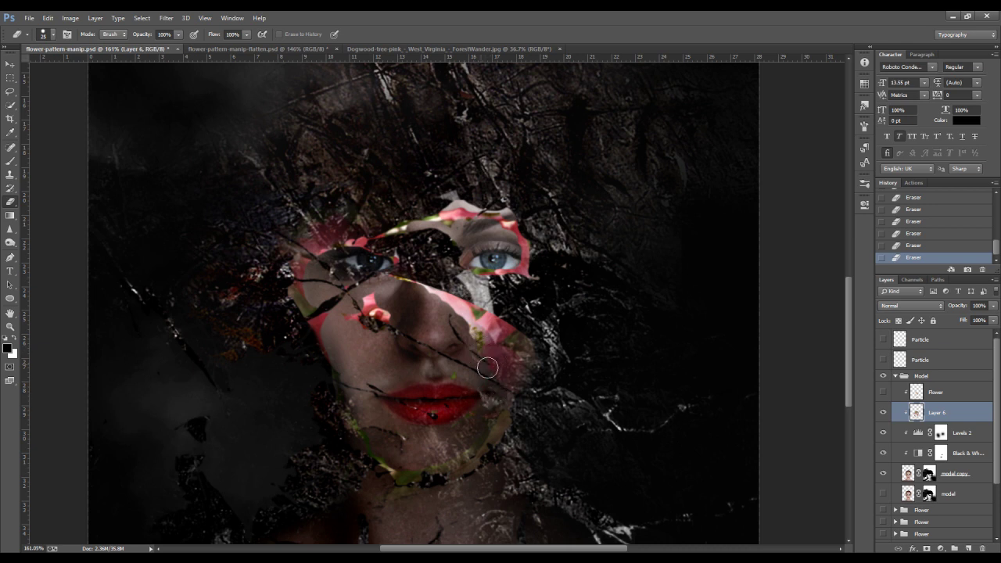
pyautogui.moveTo(514, 252); pyautogui.dragTo(520, 260)
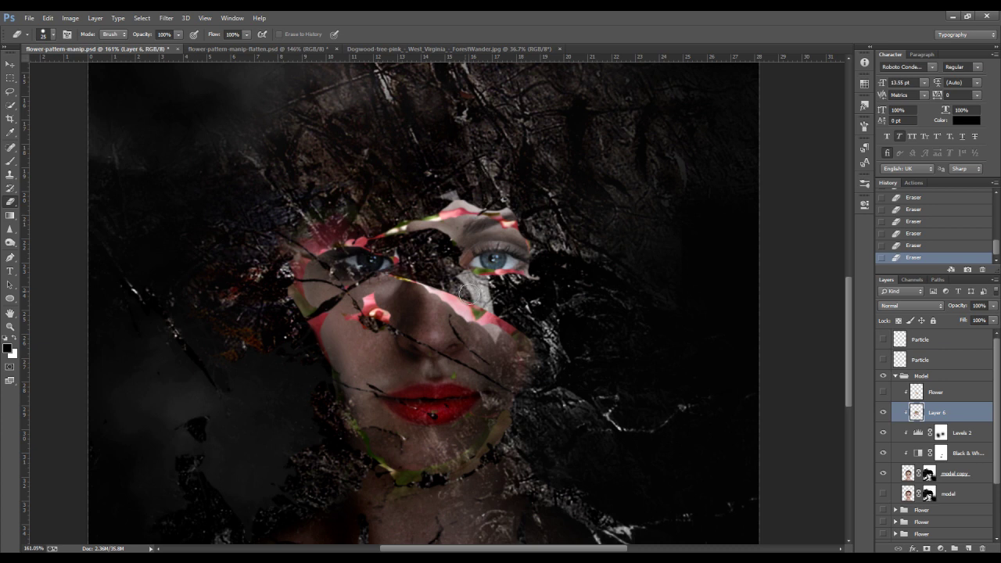
pyautogui.moveTo(455, 312); pyautogui.dragTo(469, 325)
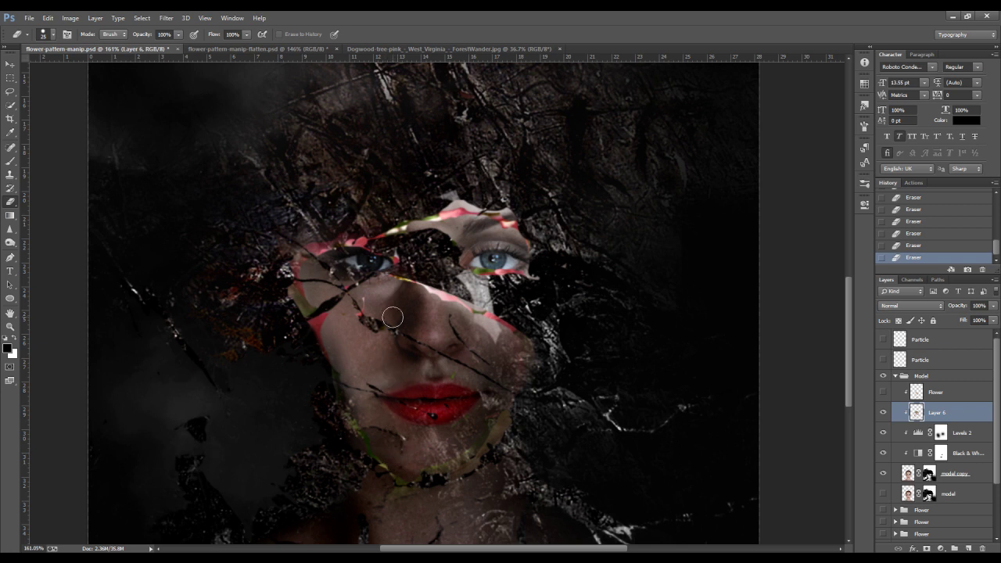
pyautogui.scroll(-2, 567, 382)
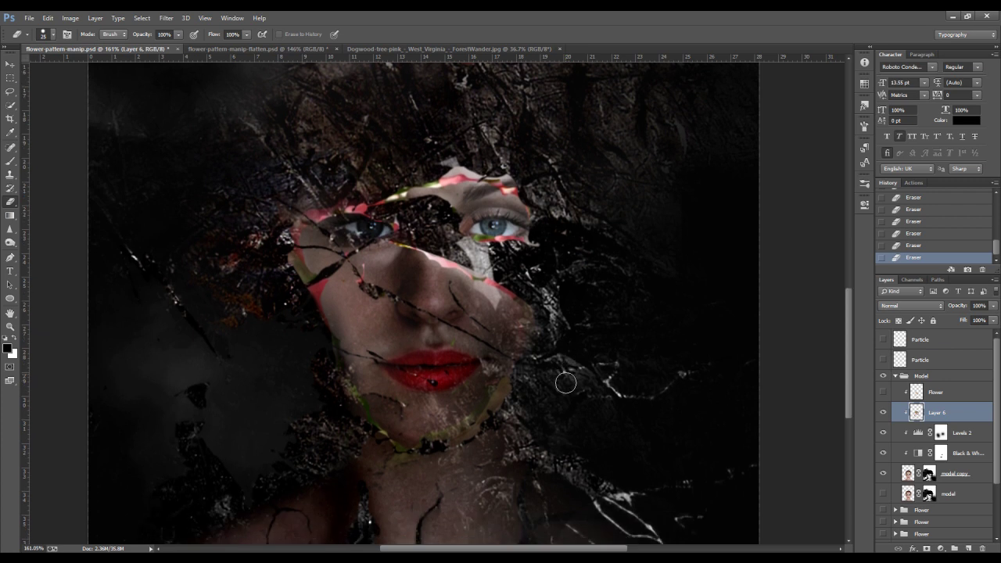
pyautogui.scroll(-1, 566, 383)
# - Switch to the dogwood photo and clear its existing lasso selection
pyautogui.click(460, 49)
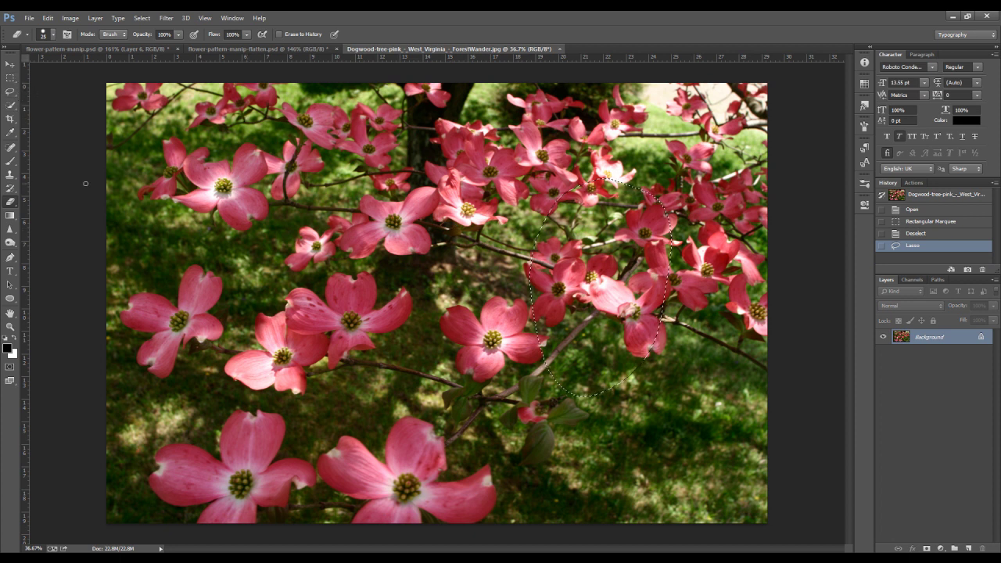
pyautogui.click(11, 80)
pyautogui.hotkey('ctrl', 'd')
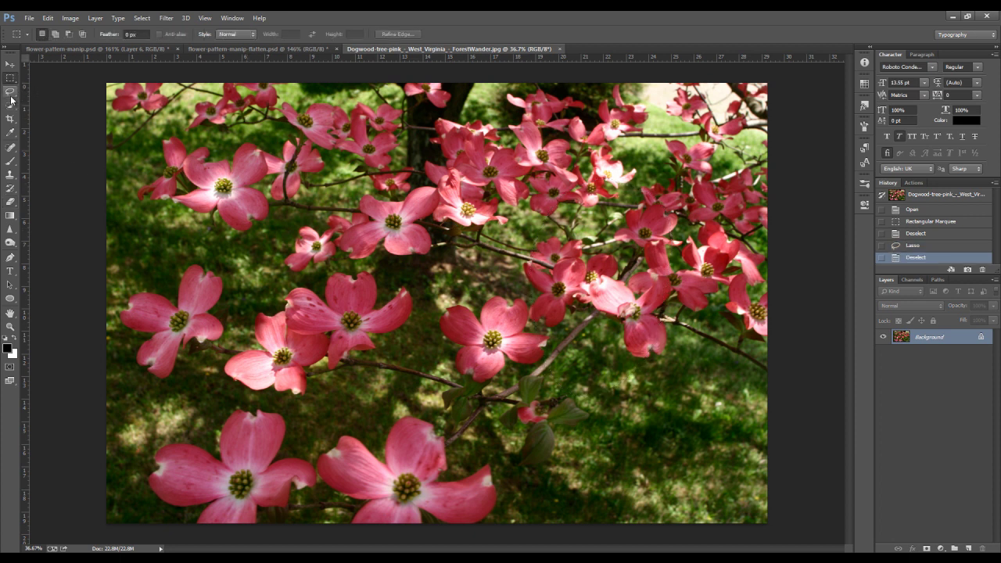
# - Select the upper-middle cluster of pink dogwood blossoms with the Quick Selection tool
pyautogui.click(11, 95)
pyautogui.click(10, 105)
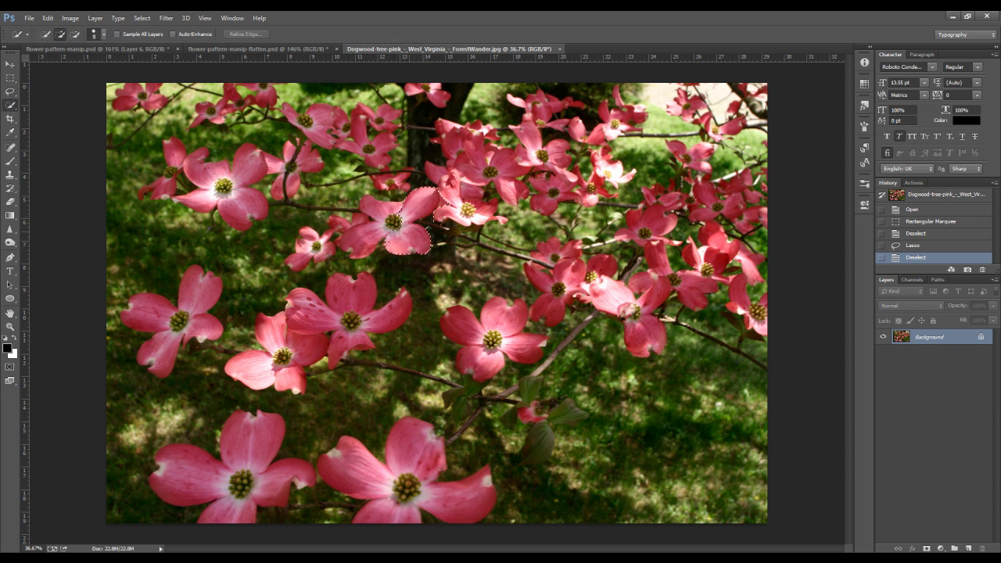
pyautogui.moveTo(354, 233); pyautogui.dragTo(356, 232)
pyautogui.moveTo(446, 207)
pyautogui.mouseDown()
pyautogui.moveTo(483, 153)
pyautogui.moveTo(509, 167)
pyautogui.mouseUp()
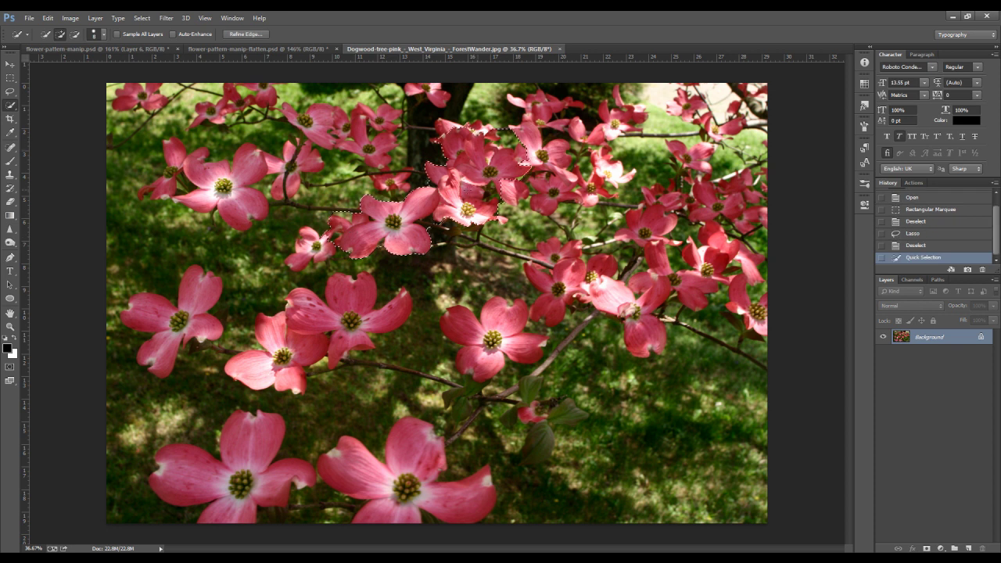
pyautogui.click(456, 148)
pyautogui.click(462, 161)
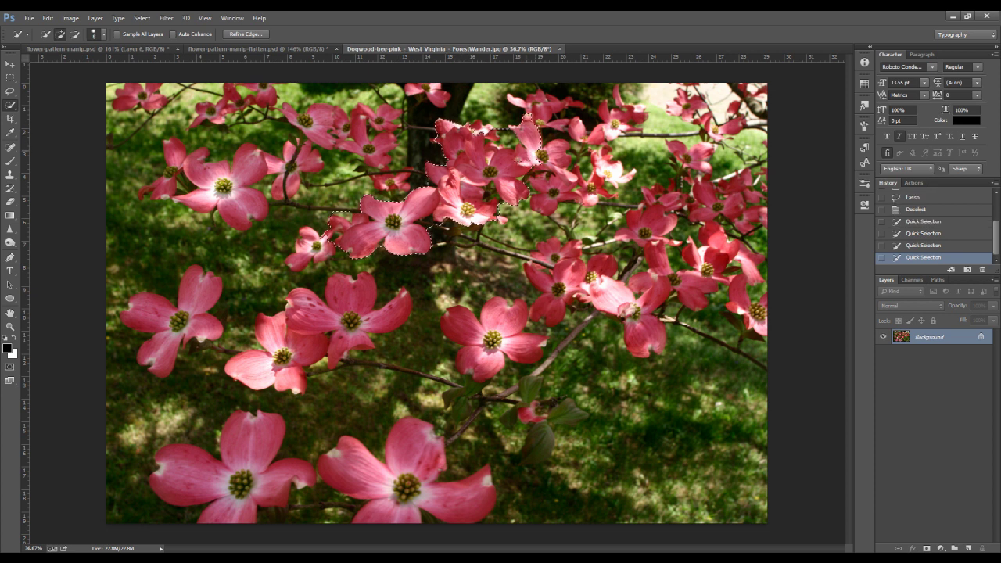
# - Copy the selected dogwood blossoms and paste them into flower-pattern-manip.psd directly above the Flower groups, beneath the model layers
pyautogui.click(508, 169)
pyautogui.click(101, 50)
pyautogui.scroll(-3, 943, 402)
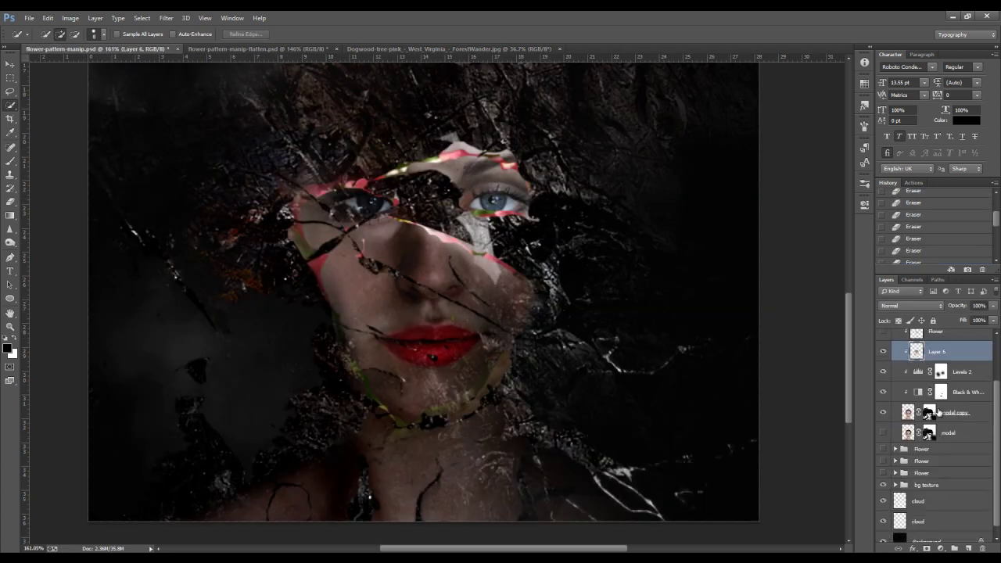
pyautogui.click(923, 450)
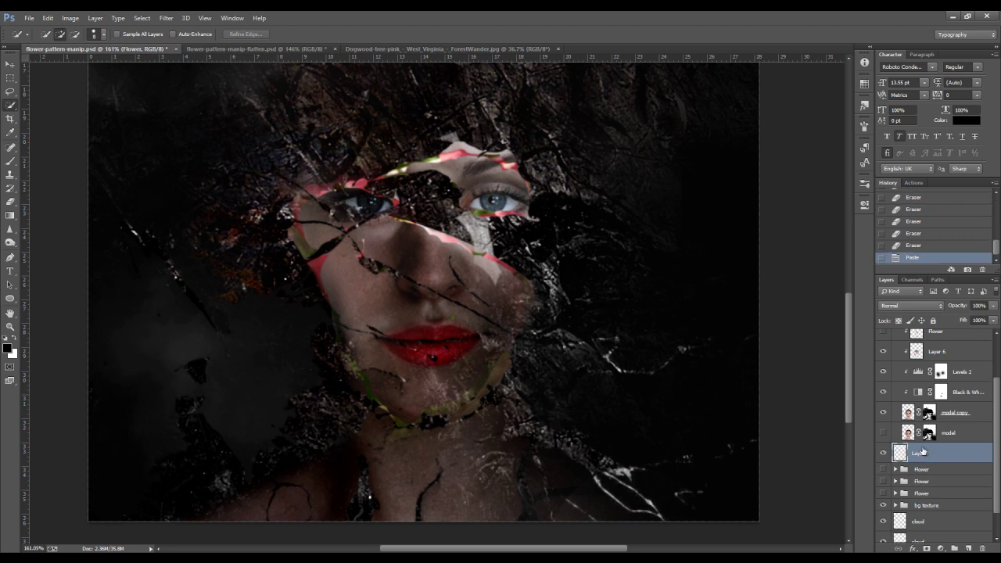
pyautogui.hotkey('ctrl', 'v')
# - Scale the pasted blossoms to about 31%, rotate them about -10° and place them behind the eyes and forehead
pyautogui.hotkey('ctrl', 't')
pyautogui.hotkey('ctrl', '0')
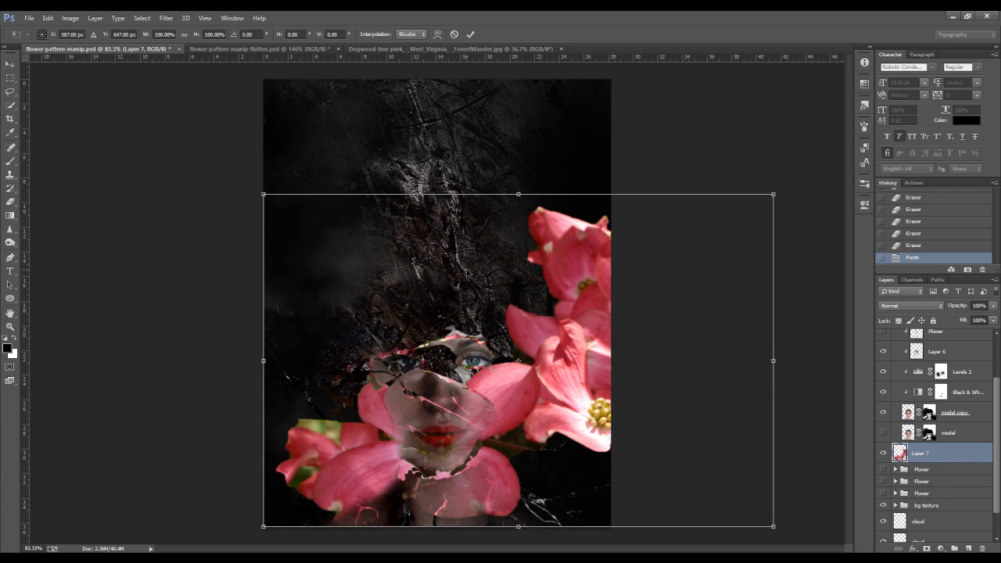
pyautogui.moveTo(772, 196); pyautogui.dragTo(503, 368)
pyautogui.moveTo(479, 415); pyautogui.dragTo(532, 360)
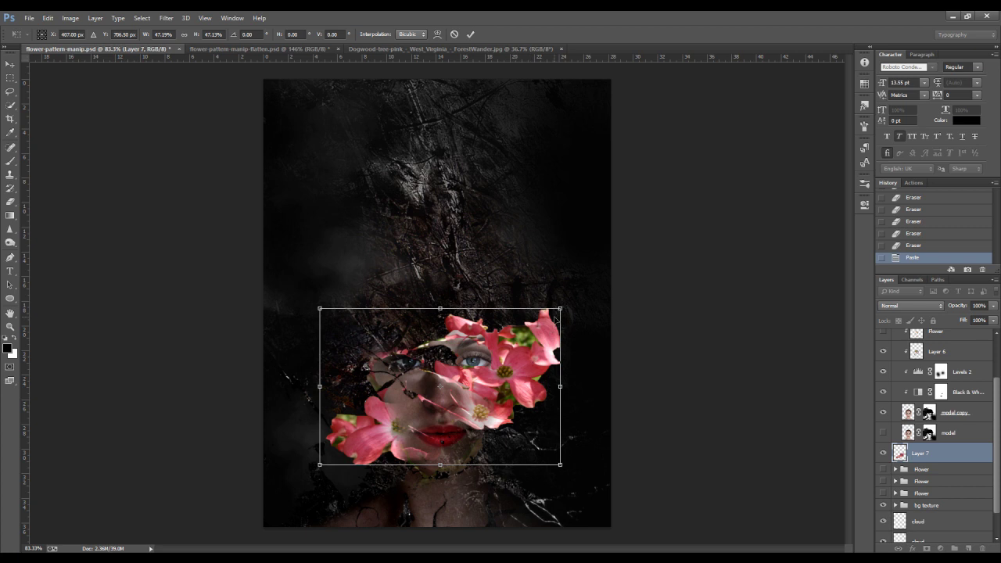
pyautogui.moveTo(560, 306); pyautogui.dragTo(496, 349)
pyautogui.moveTo(459, 395); pyautogui.dragTo(483, 332)
pyautogui.moveTo(522, 284); pyautogui.dragTo(504, 296)
pyautogui.moveTo(537, 352); pyautogui.dragTo(537, 351)
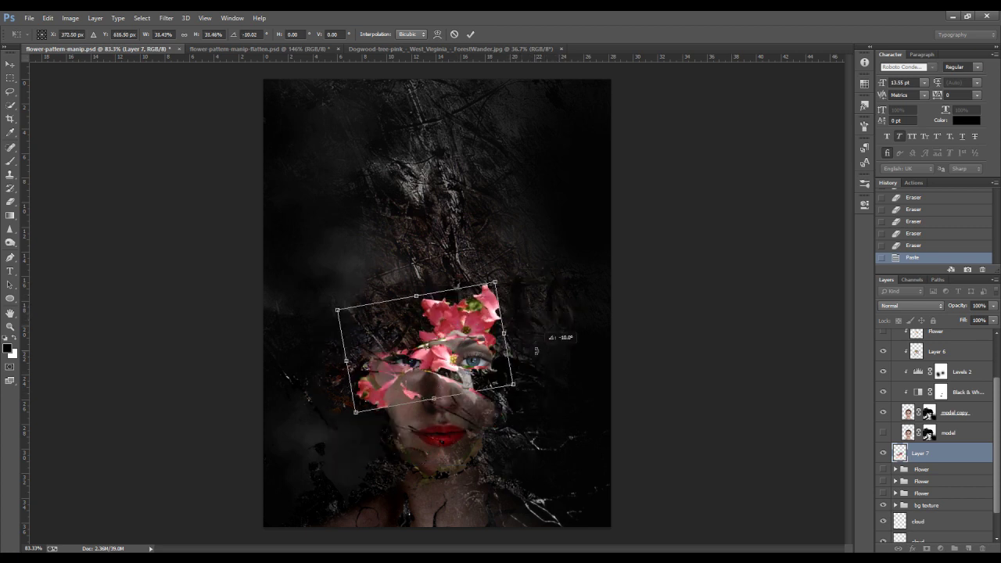
pyautogui.press('Return')
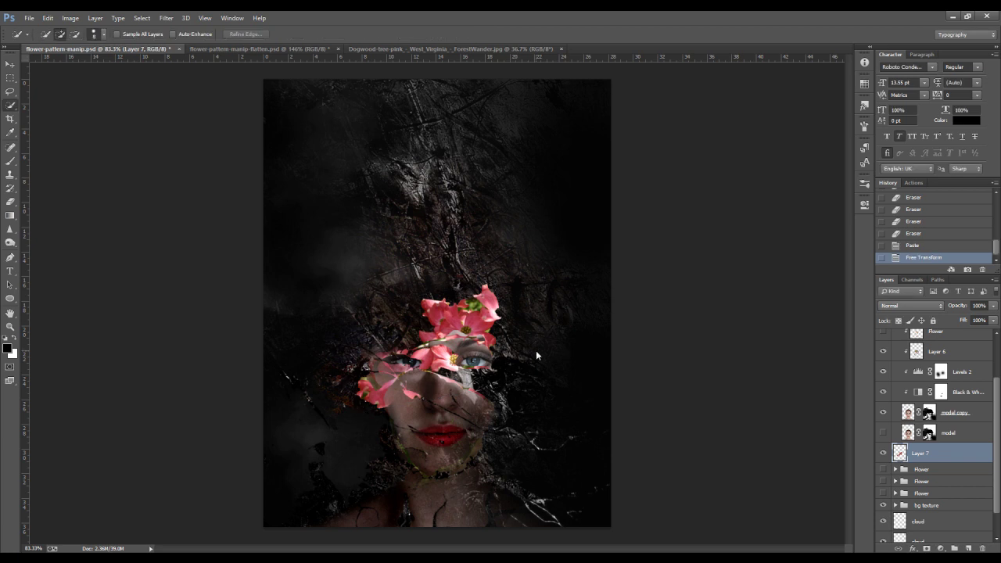
# - Shift the blossom layer slightly to the right behind the forehead
pyautogui.doubleClick(12, 328)
pyautogui.scroll(-3, 372, 307)
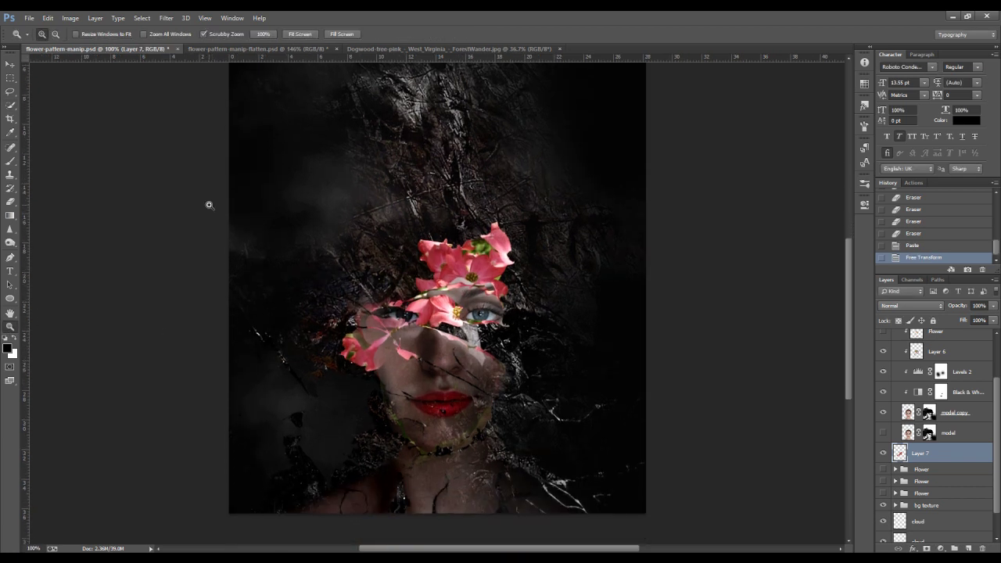
pyautogui.click(6, 65)
pyautogui.moveTo(410, 226)
pyautogui.mouseDown()
pyautogui.moveTo(430, 212)
pyautogui.moveTo(416, 228)
pyautogui.mouseUp()
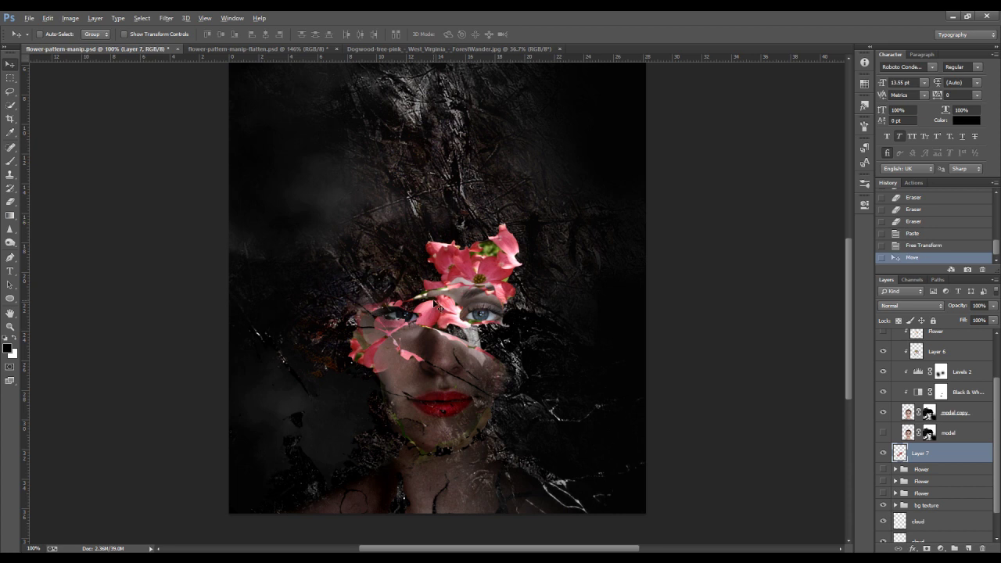
# - Erase the leftover green background between the petals above the forehead
pyautogui.scroll(2, 434, 304)
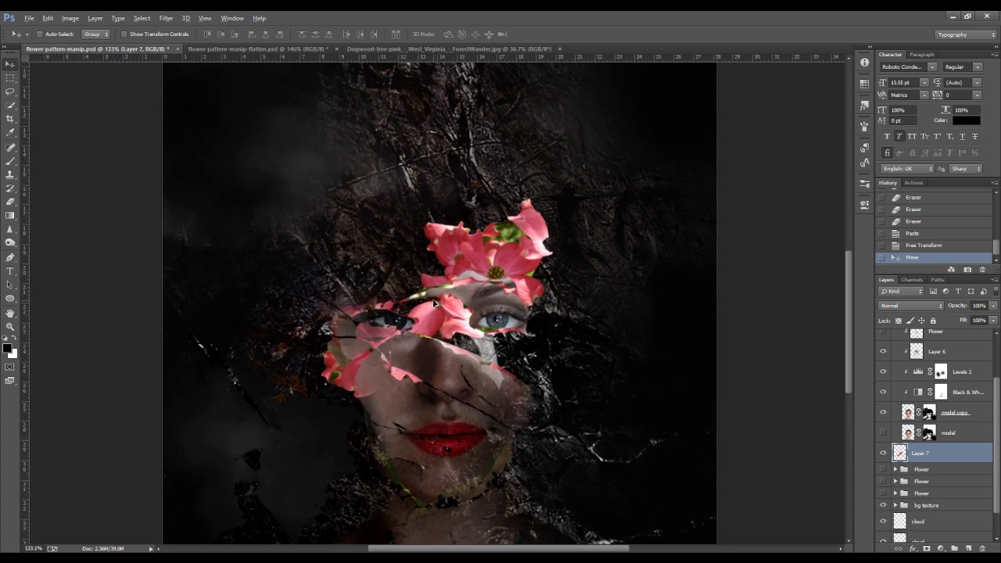
pyautogui.click(11, 202)
pyautogui.press('x')
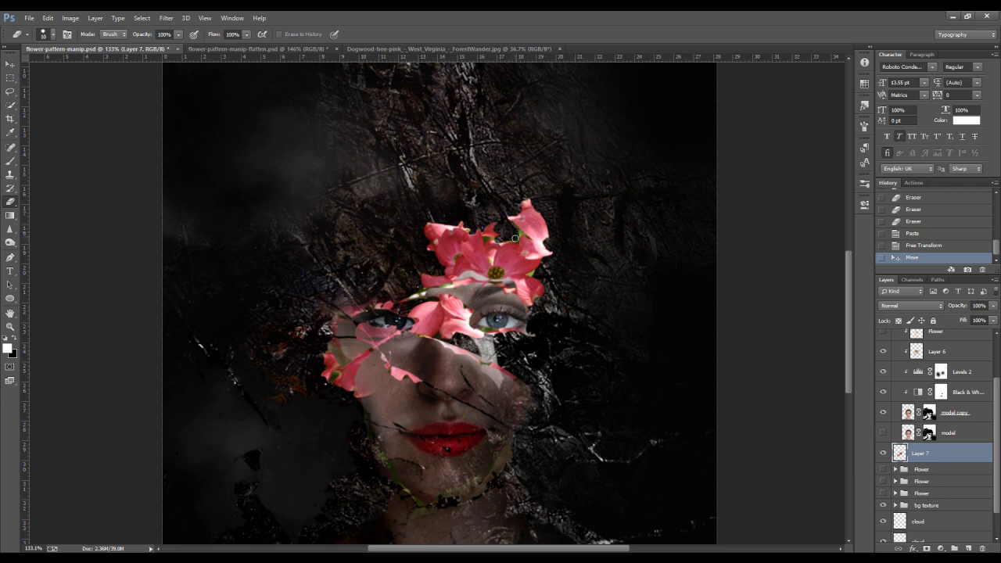
pyautogui.moveTo(507, 233); pyautogui.dragTo(495, 238)
pyautogui.click(488, 238)
pyautogui.click(516, 232)
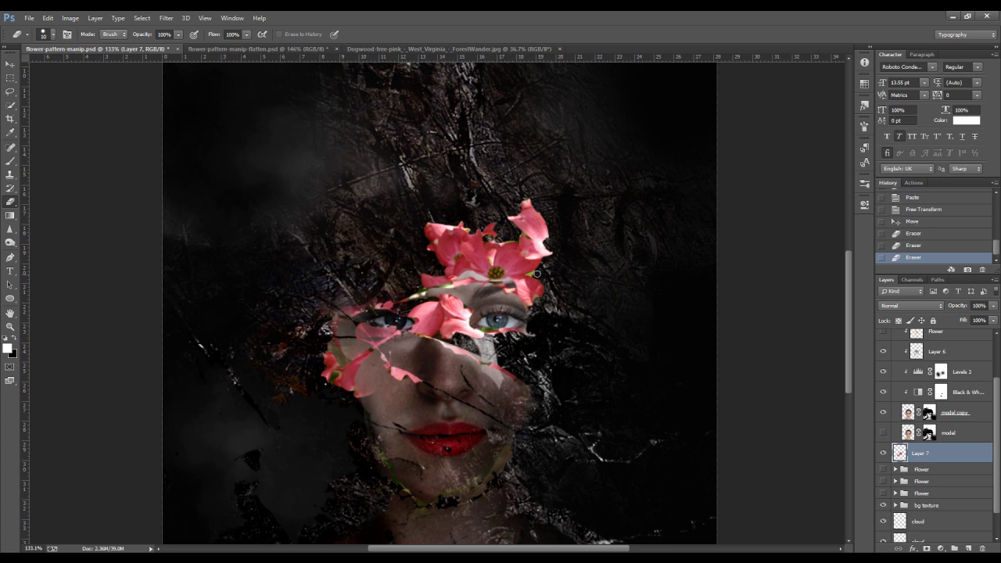
pyautogui.click(531, 267)
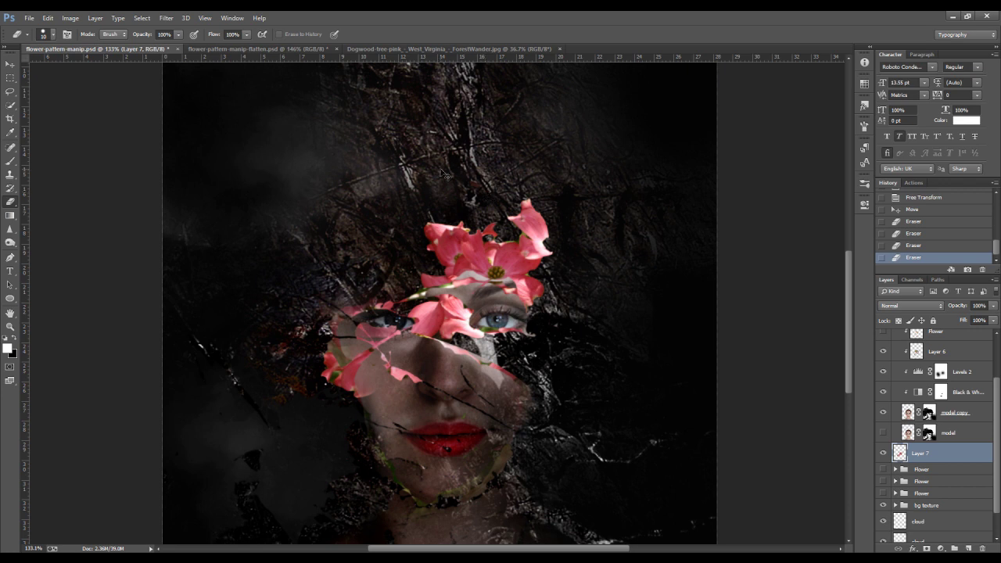
# - Darken the blossoms and deepen their red with a Levels adjustment
pyautogui.click(70, 17)
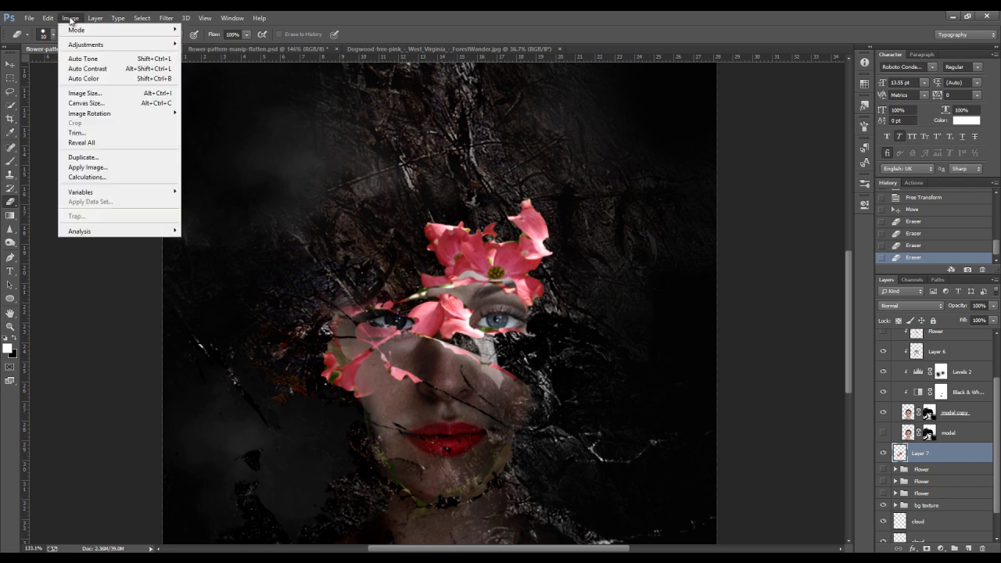
pyautogui.moveTo(141, 46)
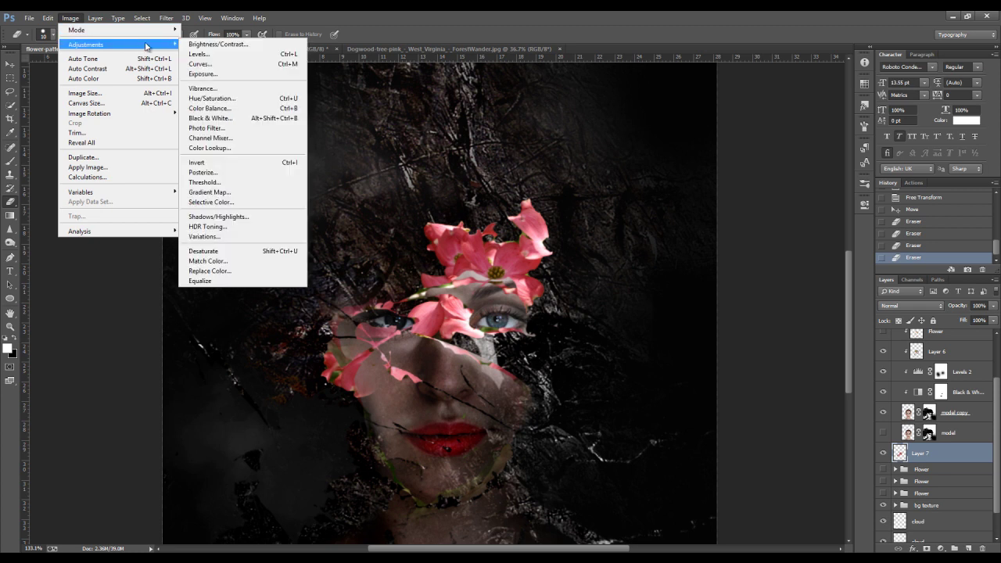
pyautogui.click(205, 52)
pyautogui.moveTo(508, 361); pyautogui.dragTo(585, 360)
pyautogui.press('Tab')
pyautogui.click(673, 260)
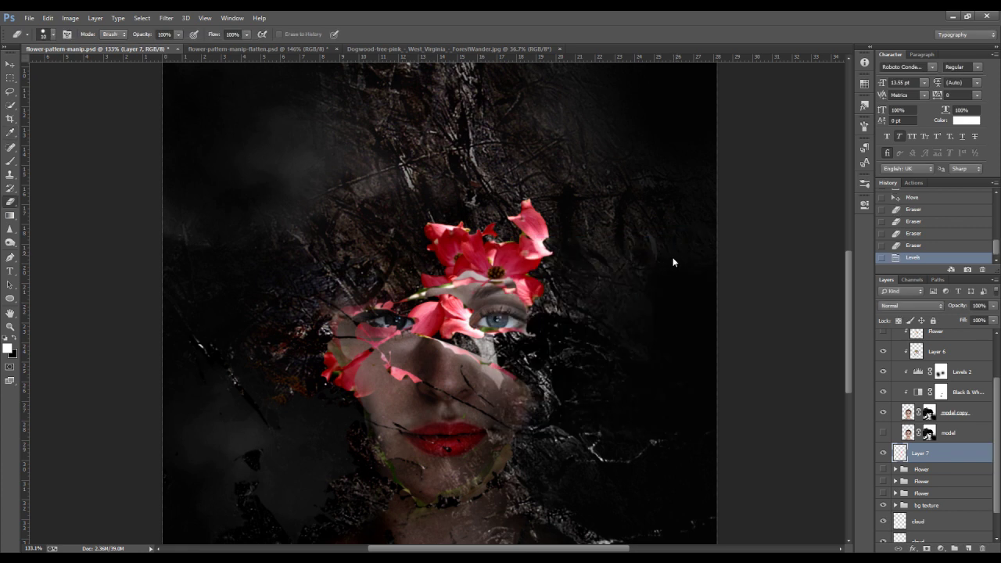
# - Duplicate the blossom layer and move the copy down over the lower face
pyautogui.scroll(-2, 607, 259)
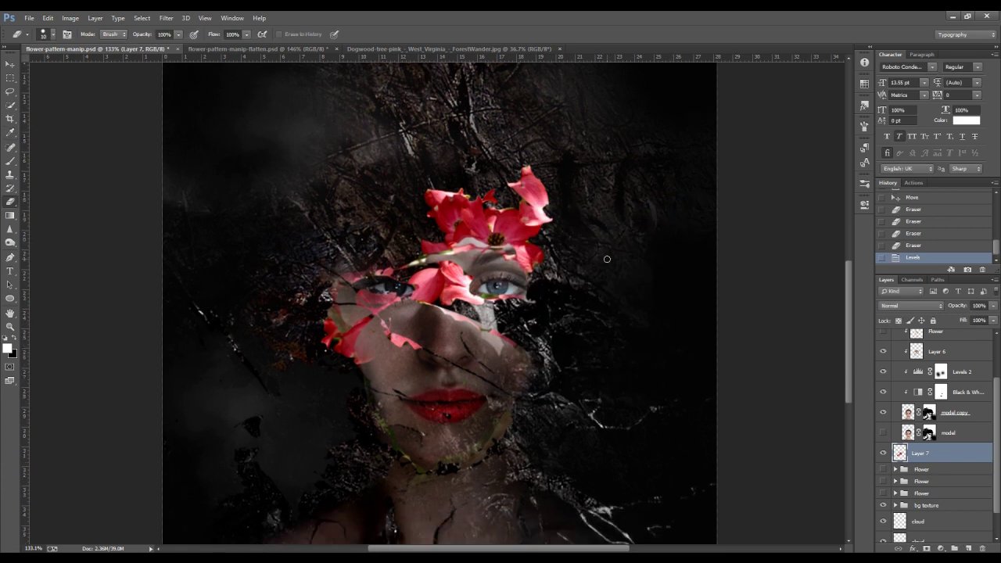
pyautogui.scroll(-2, 607, 259)
pyautogui.scroll(2, 607, 258)
pyautogui.scroll(-1, 884, 432)
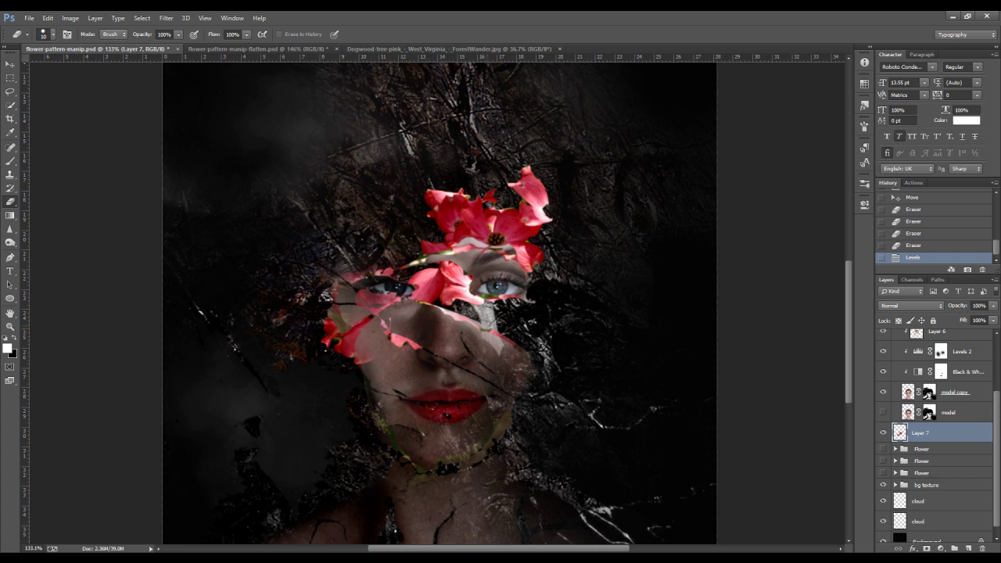
pyautogui.scroll(2, 497, 338)
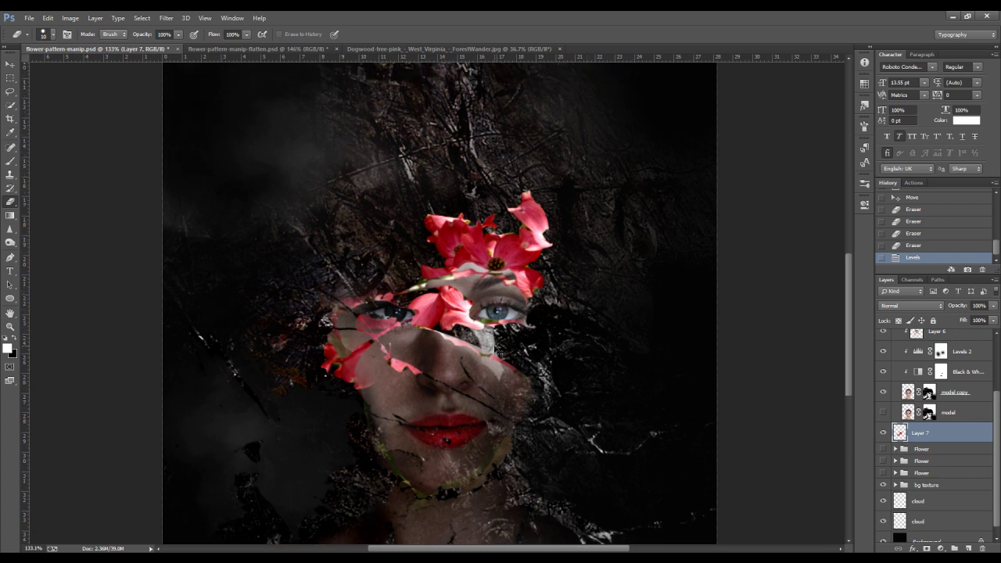
pyautogui.hotkey('ctrl', 'j')
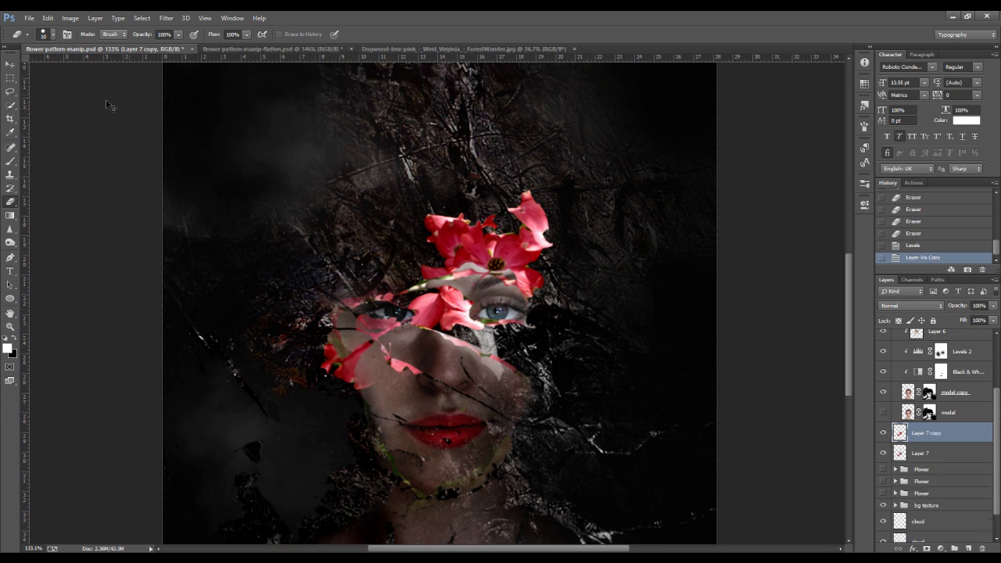
pyautogui.click(12, 67)
pyautogui.moveTo(514, 227); pyautogui.dragTo(505, 334)
# - Scale the blossom copy to about 73%, rotate it about 56° and place it beneath the chin and neck
pyautogui.hotkey('ctrl', 't')
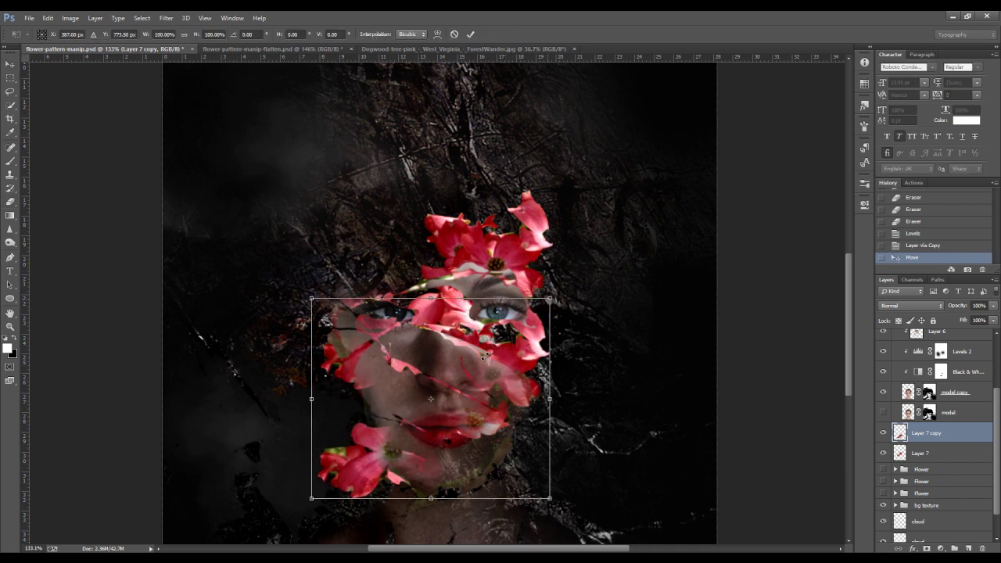
pyautogui.moveTo(550, 298); pyautogui.dragTo(488, 351)
pyautogui.moveTo(534, 449); pyautogui.dragTo(455, 547)
pyautogui.moveTo(400, 459); pyautogui.dragTo(493, 487)
pyautogui.scroll(-2, 489, 500)
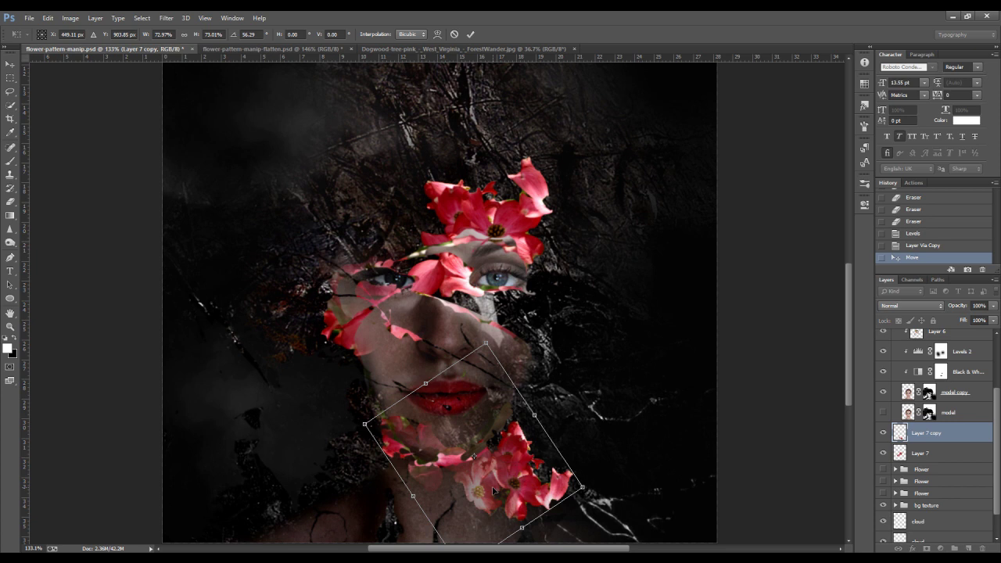
pyautogui.press('Return')
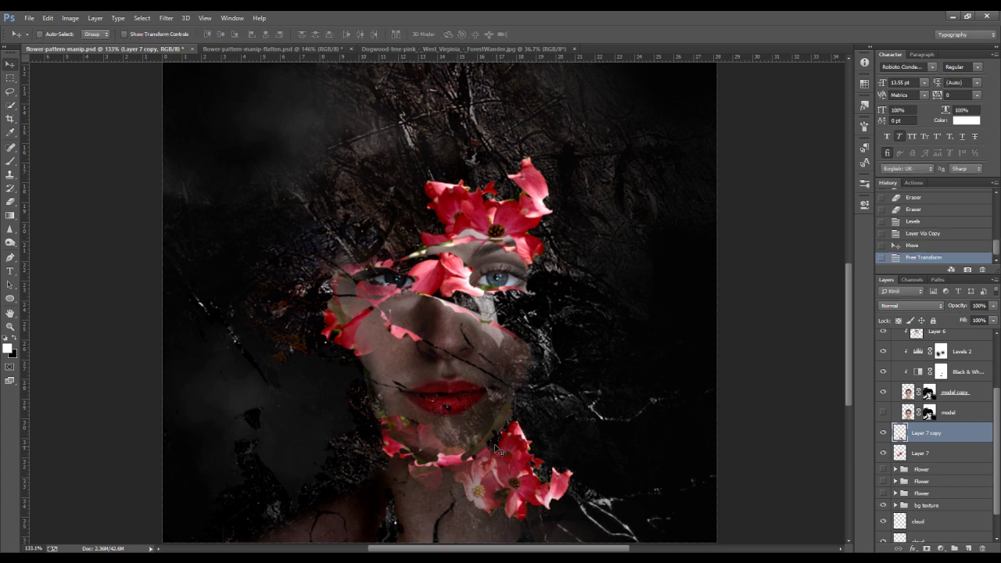
# - Duplicate the chin blossoms, move the copy above the head and rotate it about 66° into a vertical strand
pyautogui.hotkey('ctrl', 'j')
pyautogui.moveTo(498, 444); pyautogui.dragTo(498, 176)
pyautogui.scroll(2, 498, 273)
pyautogui.moveTo(431, 227); pyautogui.dragTo(457, 127)
pyautogui.scroll(2, 443, 201)
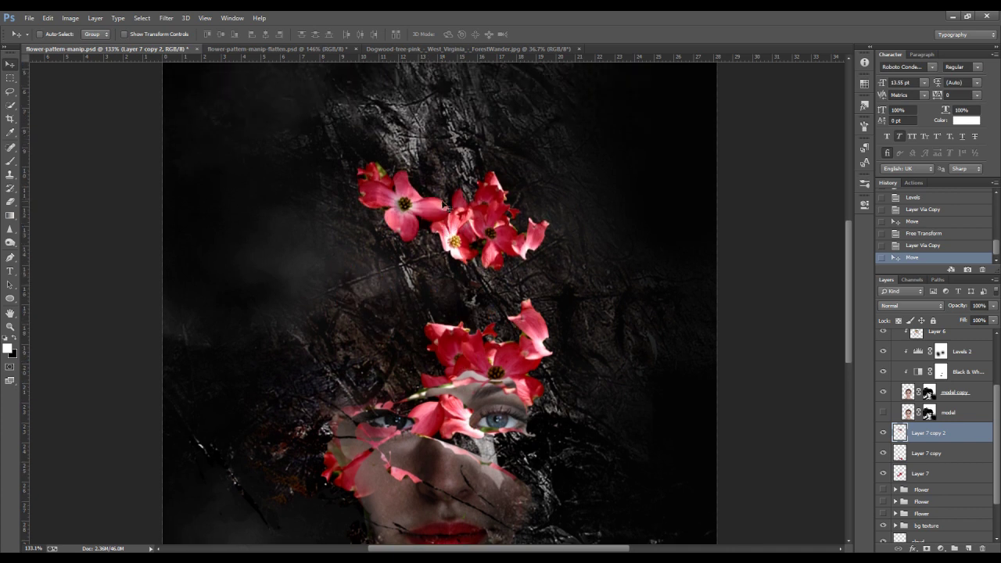
pyautogui.hotkey('ctrl', 't')
pyautogui.moveTo(594, 228); pyautogui.dragTo(469, 230)
pyautogui.scroll(1, 483, 263)
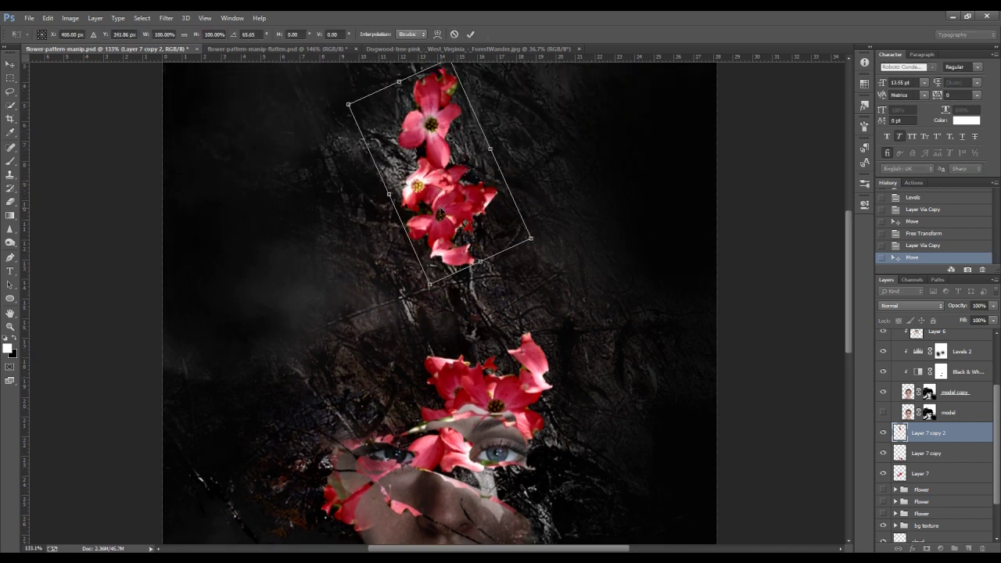
pyautogui.press('Return')
# - Duplicate the vertical blossom strand, shrink and rotate the copy, and place it between the strand and the image's left-hand eye
pyautogui.hotkey('ctrl', 'j')
pyautogui.moveTo(442, 213); pyautogui.dragTo(377, 353)
pyautogui.moveTo(441, 201); pyautogui.dragTo(411, 259)
pyautogui.moveTo(456, 329); pyautogui.dragTo(389, 233)
pyautogui.moveTo(397, 335); pyautogui.dragTo(376, 351)
pyautogui.press('Return')
pyautogui.scroll(-3, 881, 403)
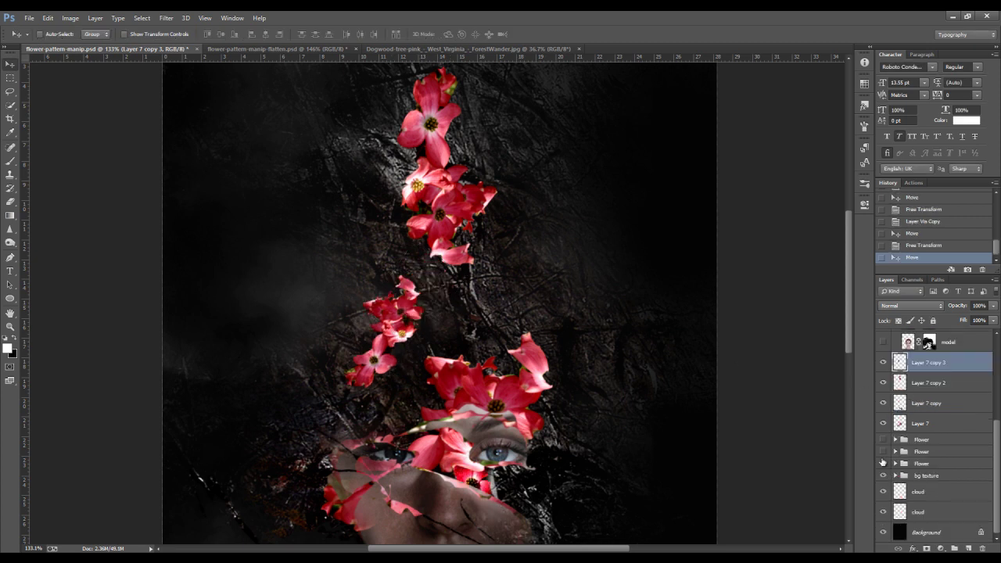
# - Make all three Flower groups visible, then try to shift the small blossom strand and undo that move
pyautogui.click(883, 452)
pyautogui.click(884, 454)
pyautogui.click(883, 464)
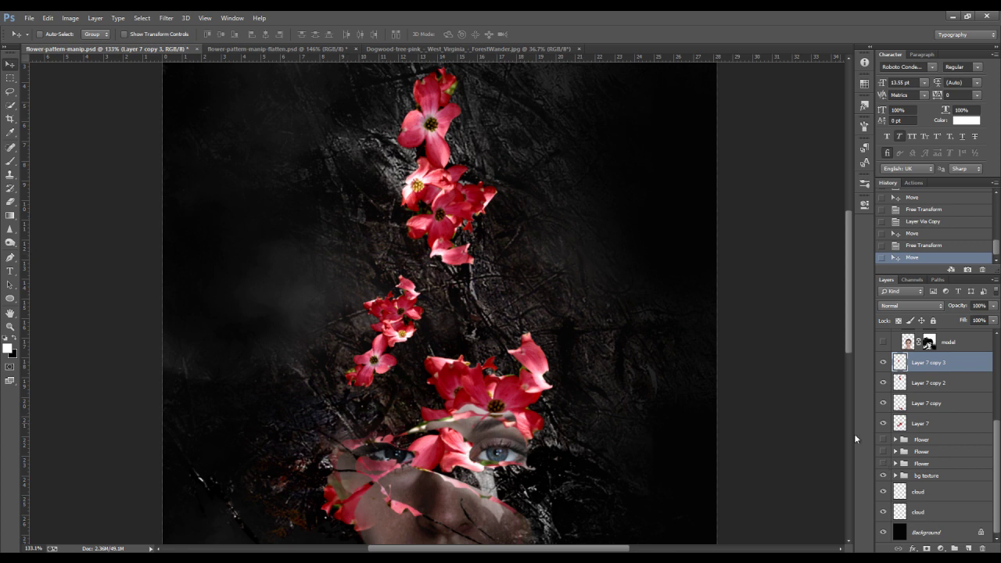
pyautogui.click(884, 463)
pyautogui.click(884, 440)
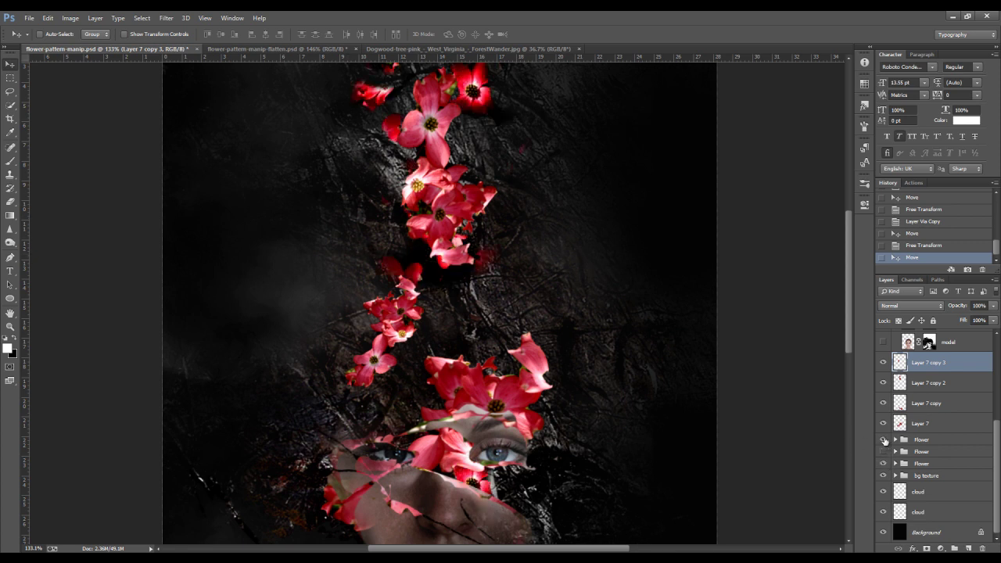
pyautogui.click(884, 453)
pyautogui.moveTo(395, 383); pyautogui.dragTo(467, 336)
pyautogui.hotkey('ctrl', 'z')
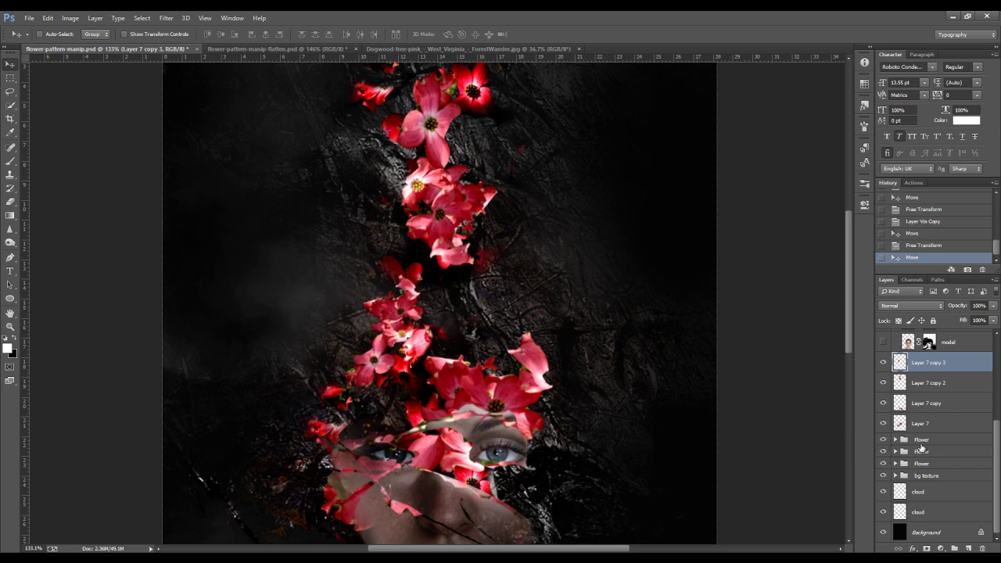
# - Review the blossom placement across the portrait and compare it with flower-pattern-manip-flatten.psd and the dogwood source photo
pyautogui.scroll(3, 900, 449)
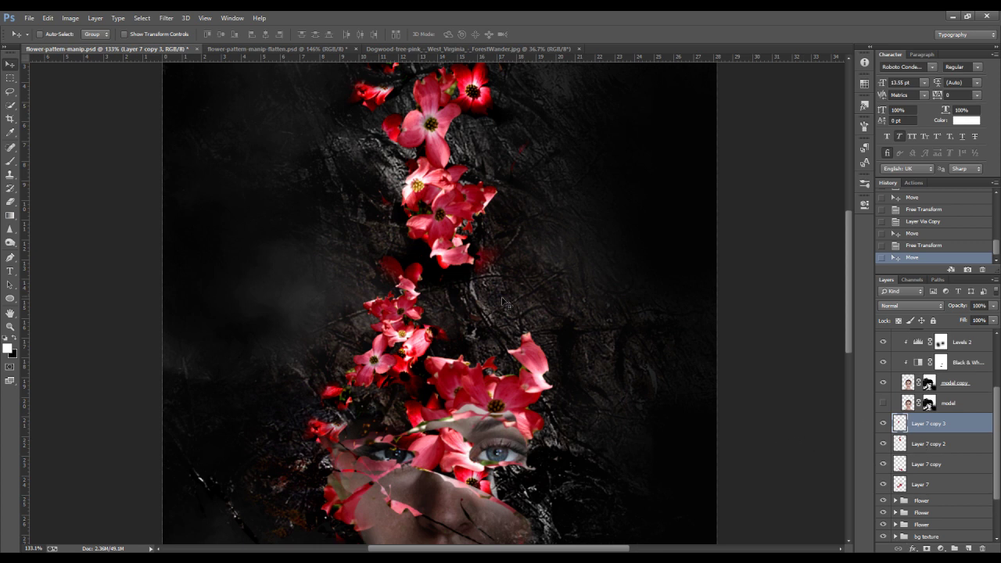
pyautogui.scroll(1, 491, 321)
pyautogui.scroll(-4, 494, 327)
pyautogui.scroll(-5, 493, 329)
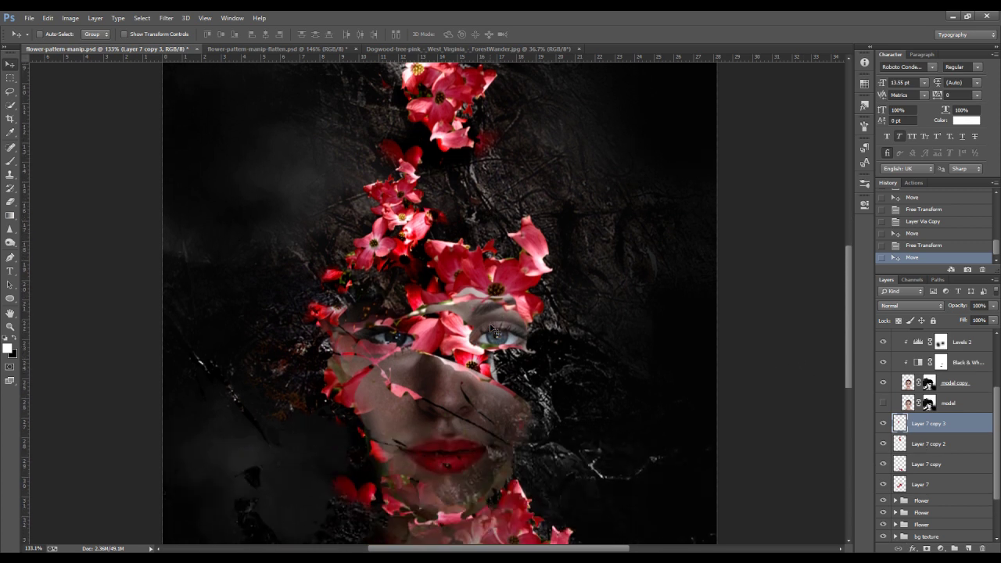
pyautogui.scroll(-1, 493, 332)
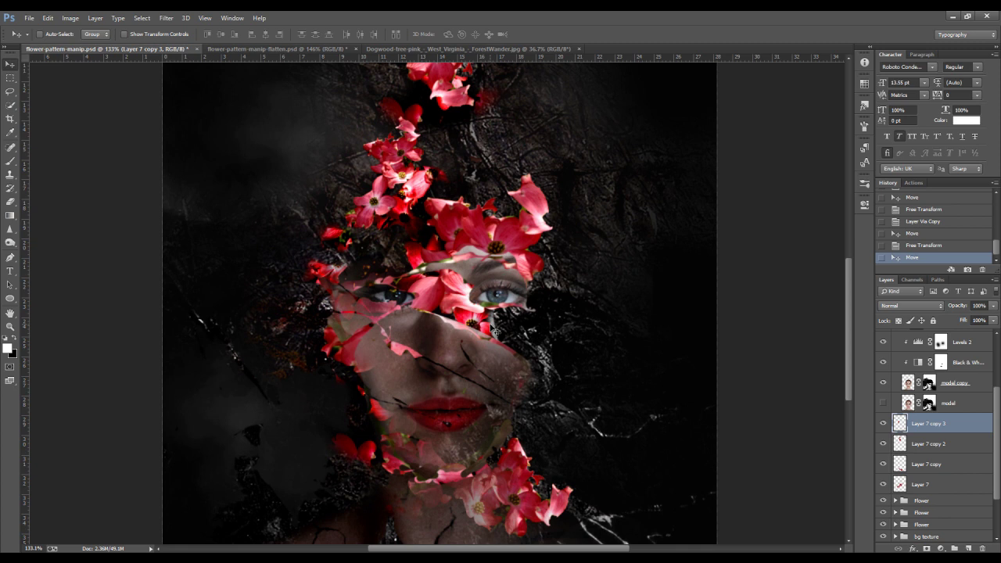
pyautogui.scroll(-1, 493, 330)
pyautogui.scroll(2, 492, 330)
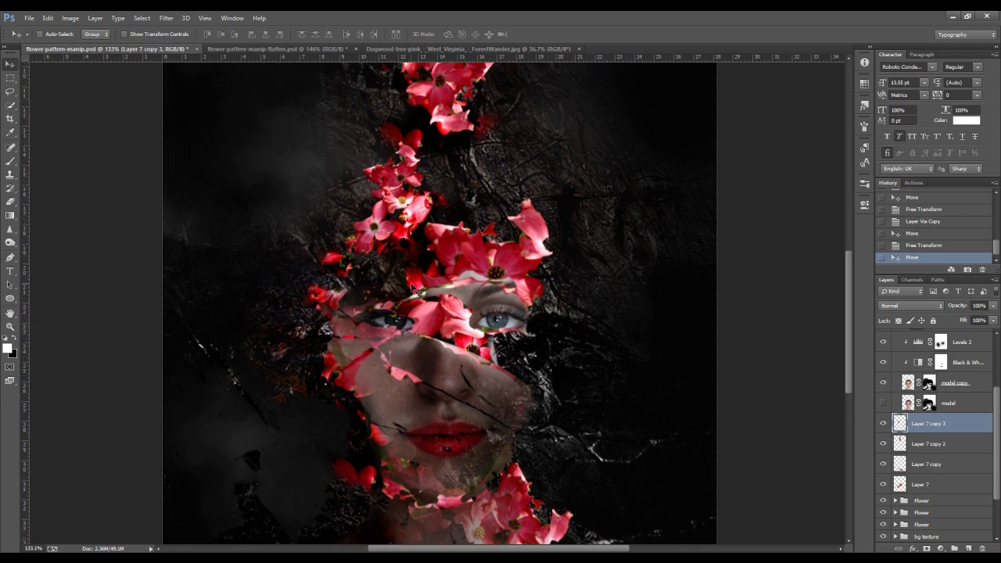
pyautogui.click(307, 49)
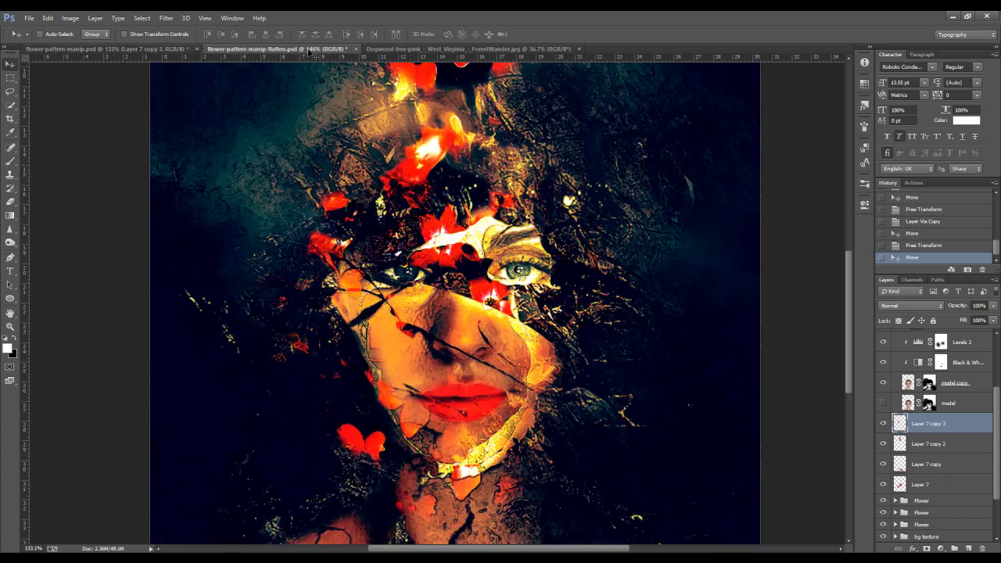
pyautogui.click(472, 48)
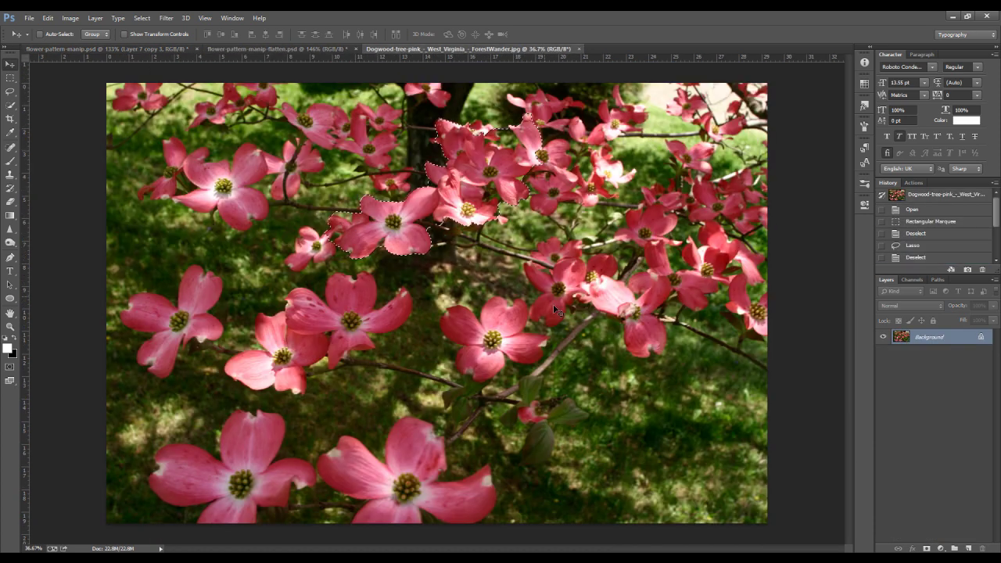
pyautogui.click(157, 49)
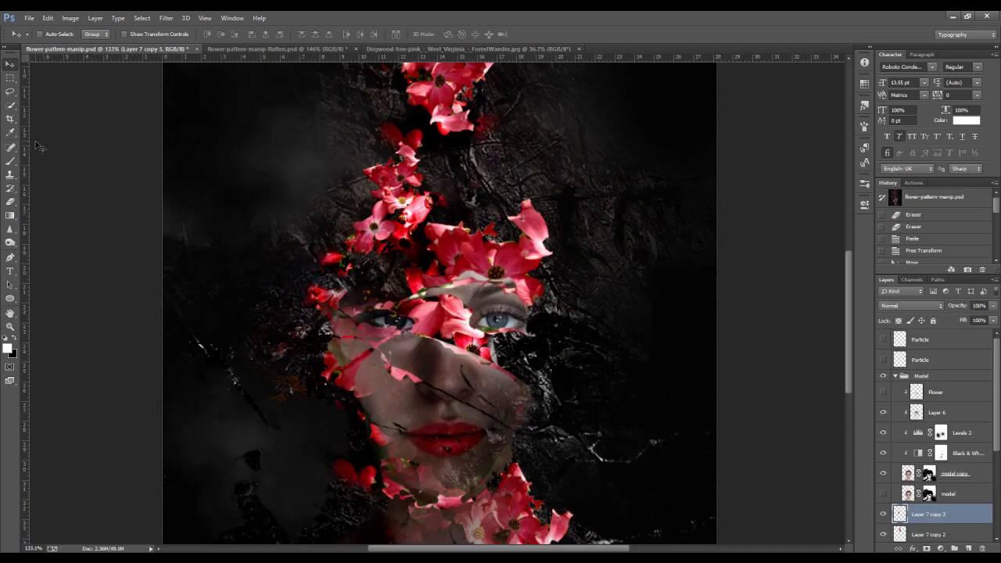
# - Activate the Eraser tool with Layer 7 copy 3 selected and check its brush presets over the face blossoms
pyautogui.click(11, 201)
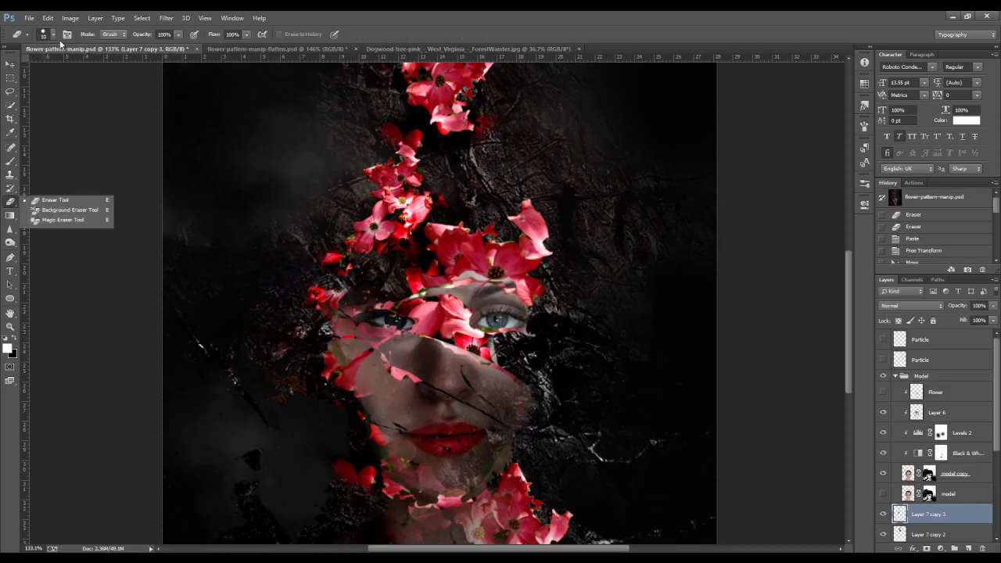
pyautogui.click(55, 34)
pyautogui.click(389, 13)
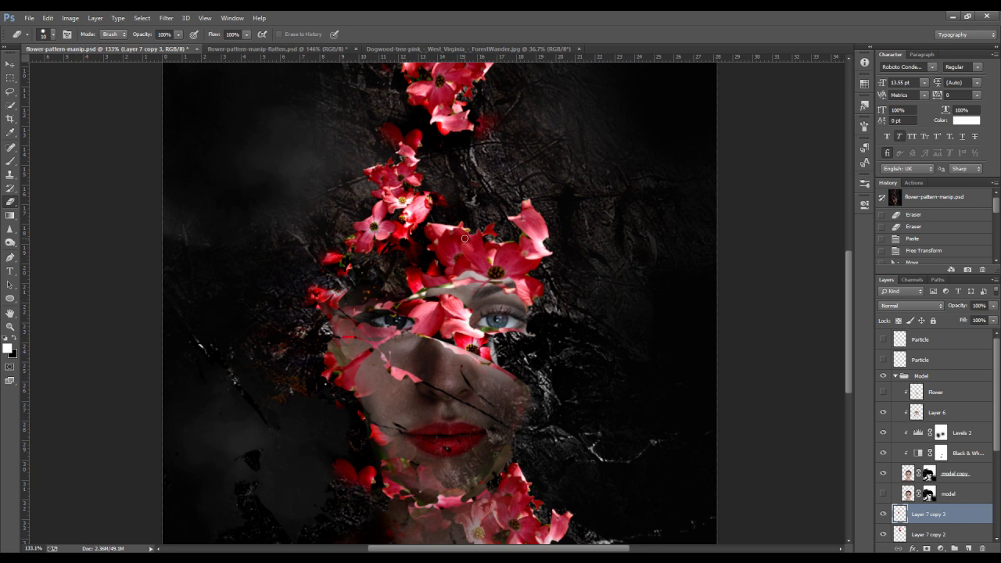
pyautogui.scroll(-4, 488, 324)
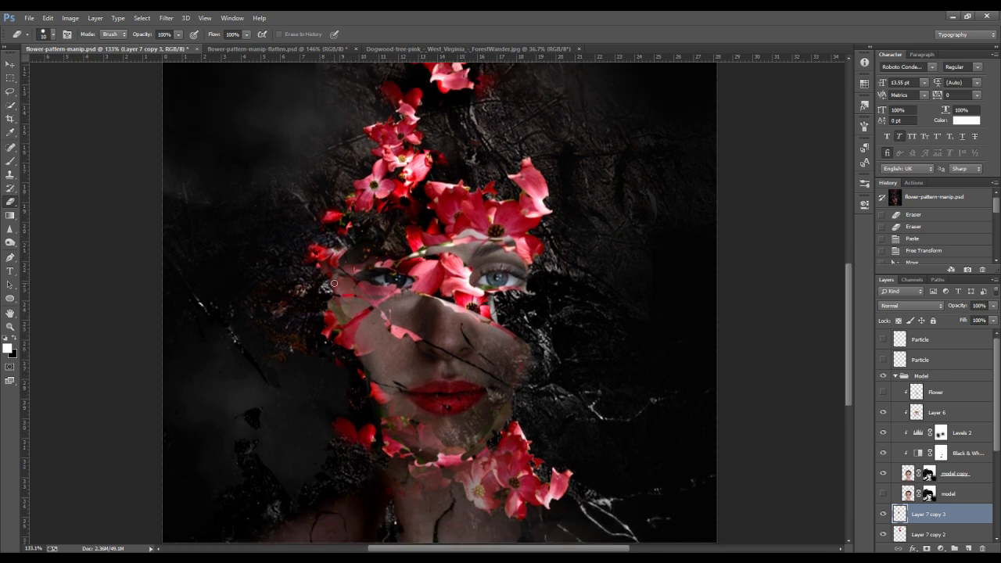
# - Examine the blossoms around the face, chin and neck in the finished reference flower-pattern-manip-flatten.psd
pyautogui.click(295, 51)
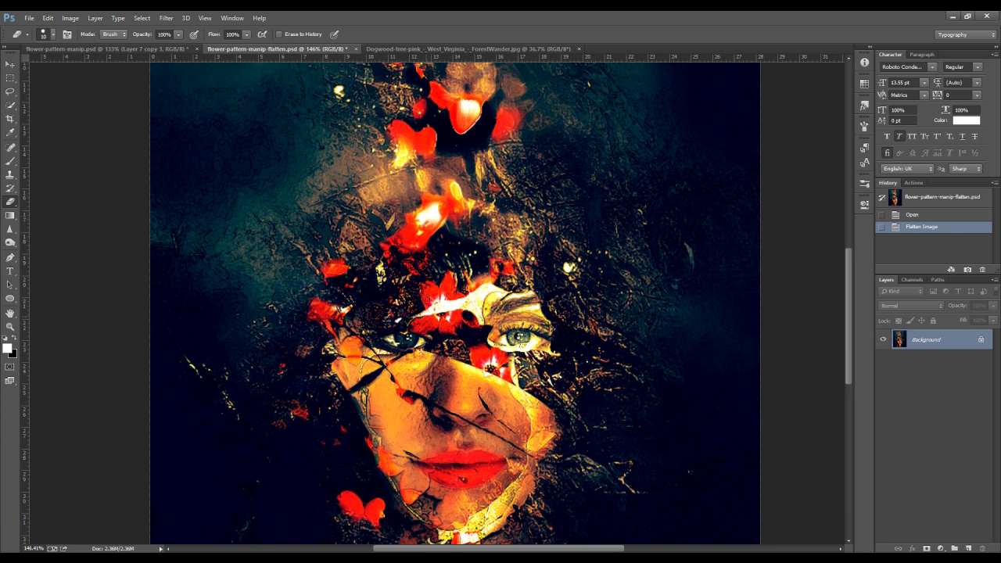
pyautogui.scroll(-3, 425, 300)
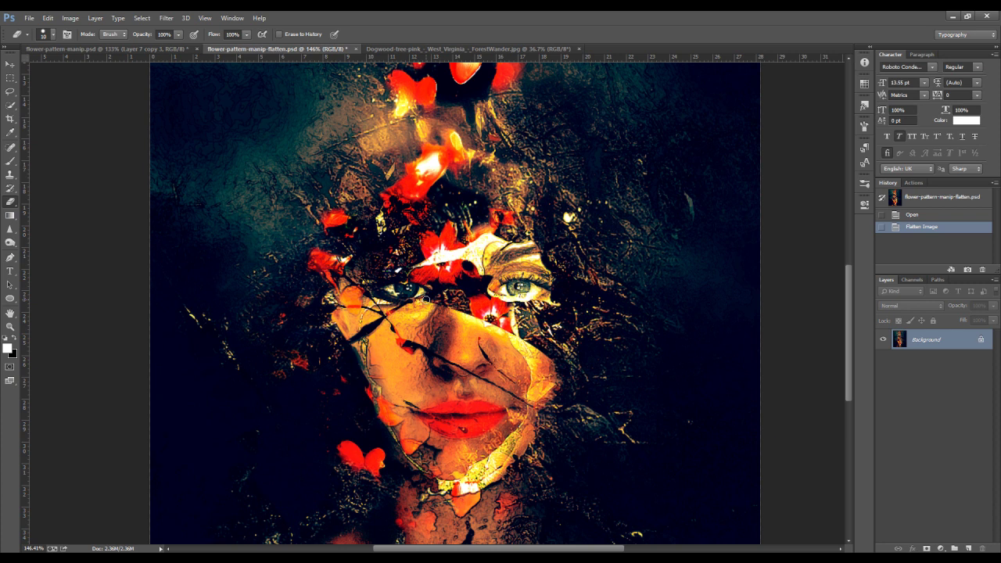
pyautogui.scroll(-1, 426, 300)
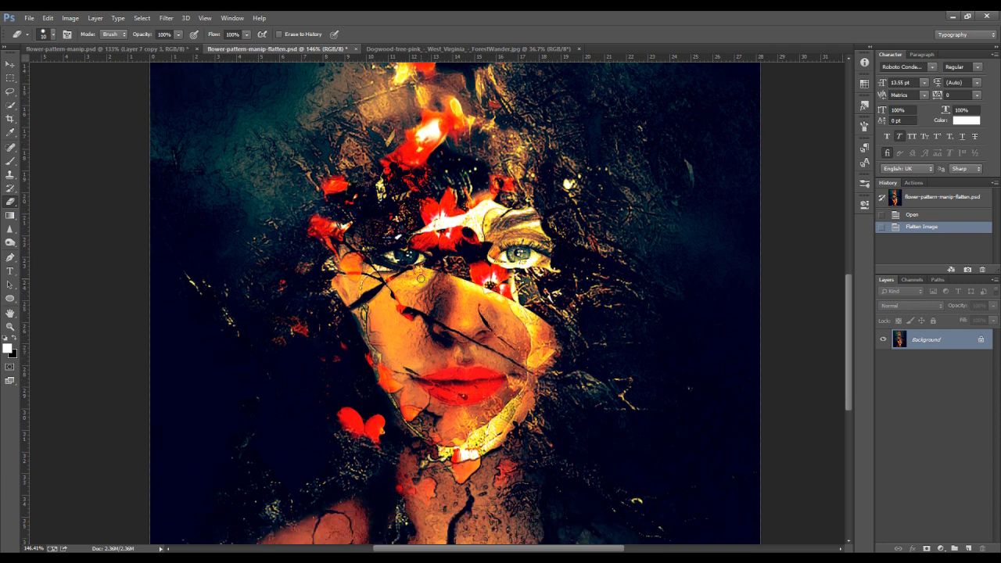